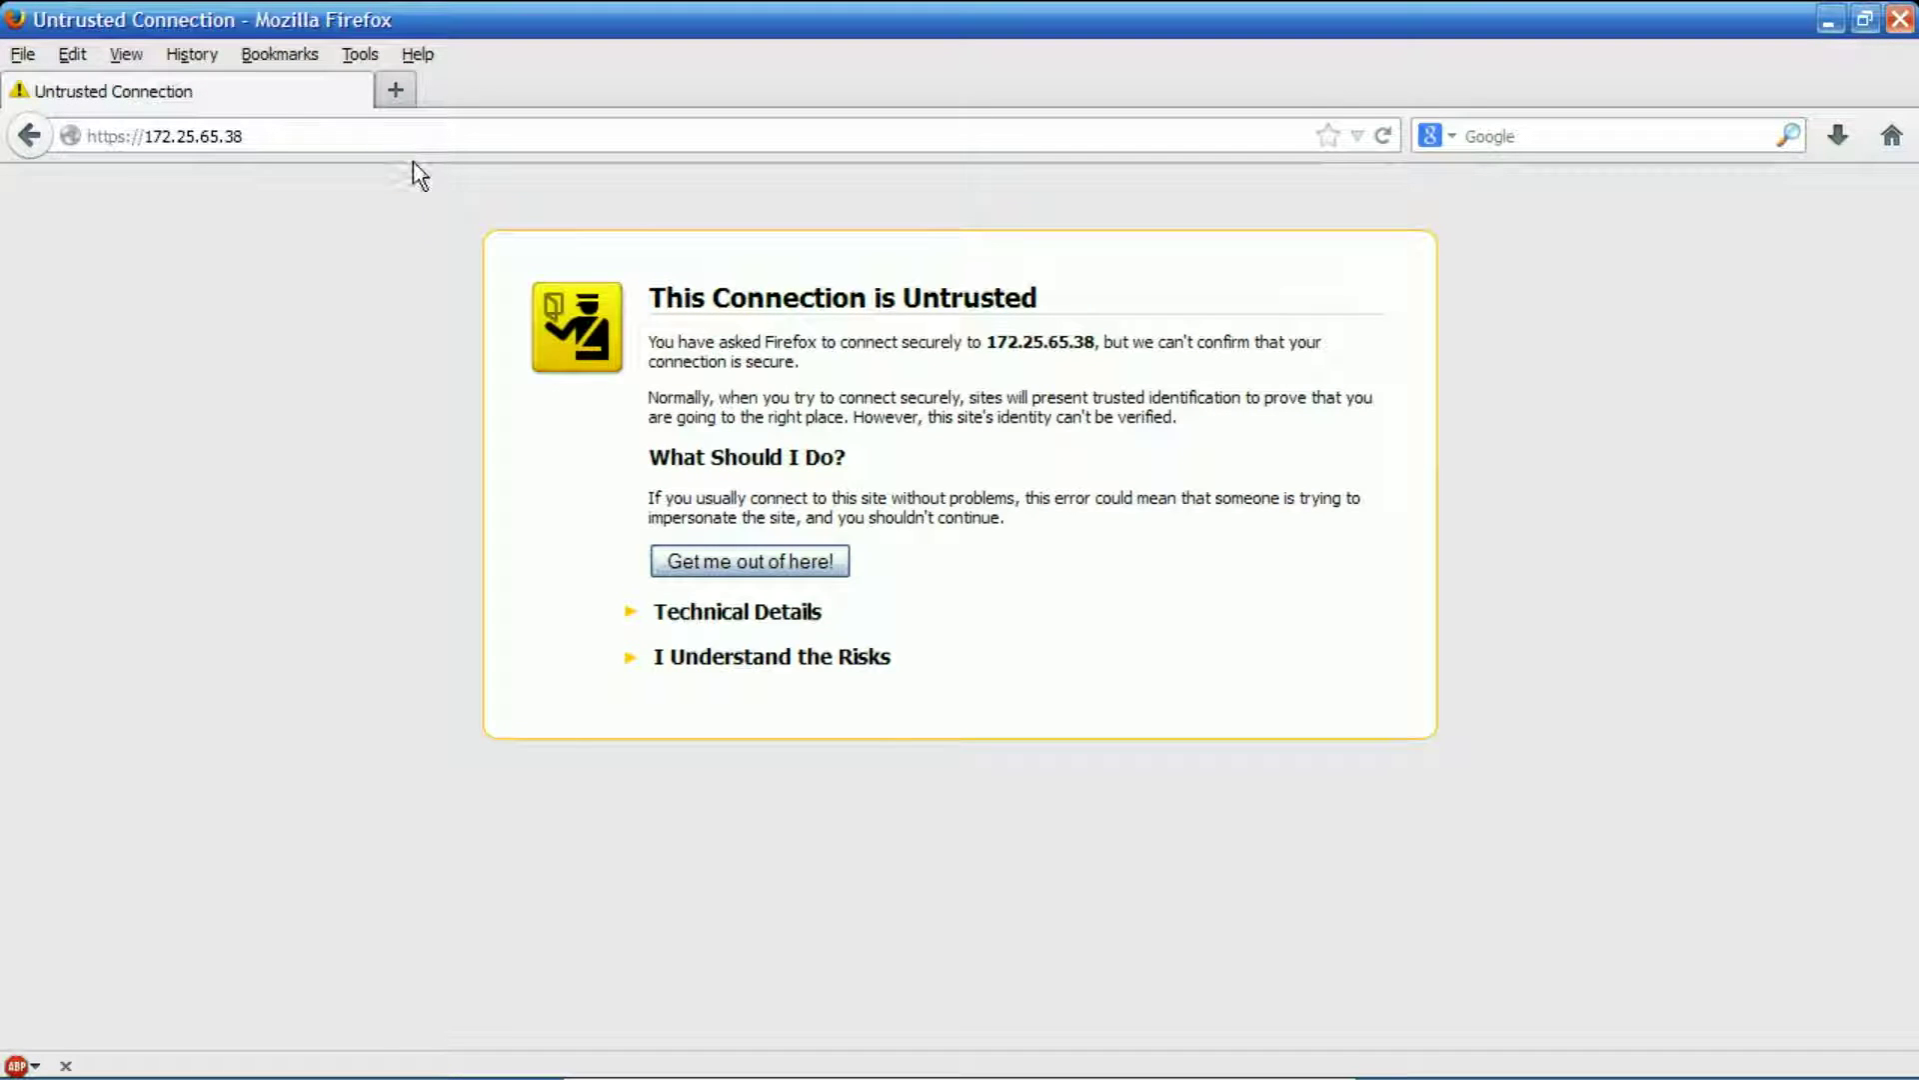
- Add a permanent Firefox security exception for the appliance's untrusted certificate
{"action": "left_click", "coordinate": [679, 670]}
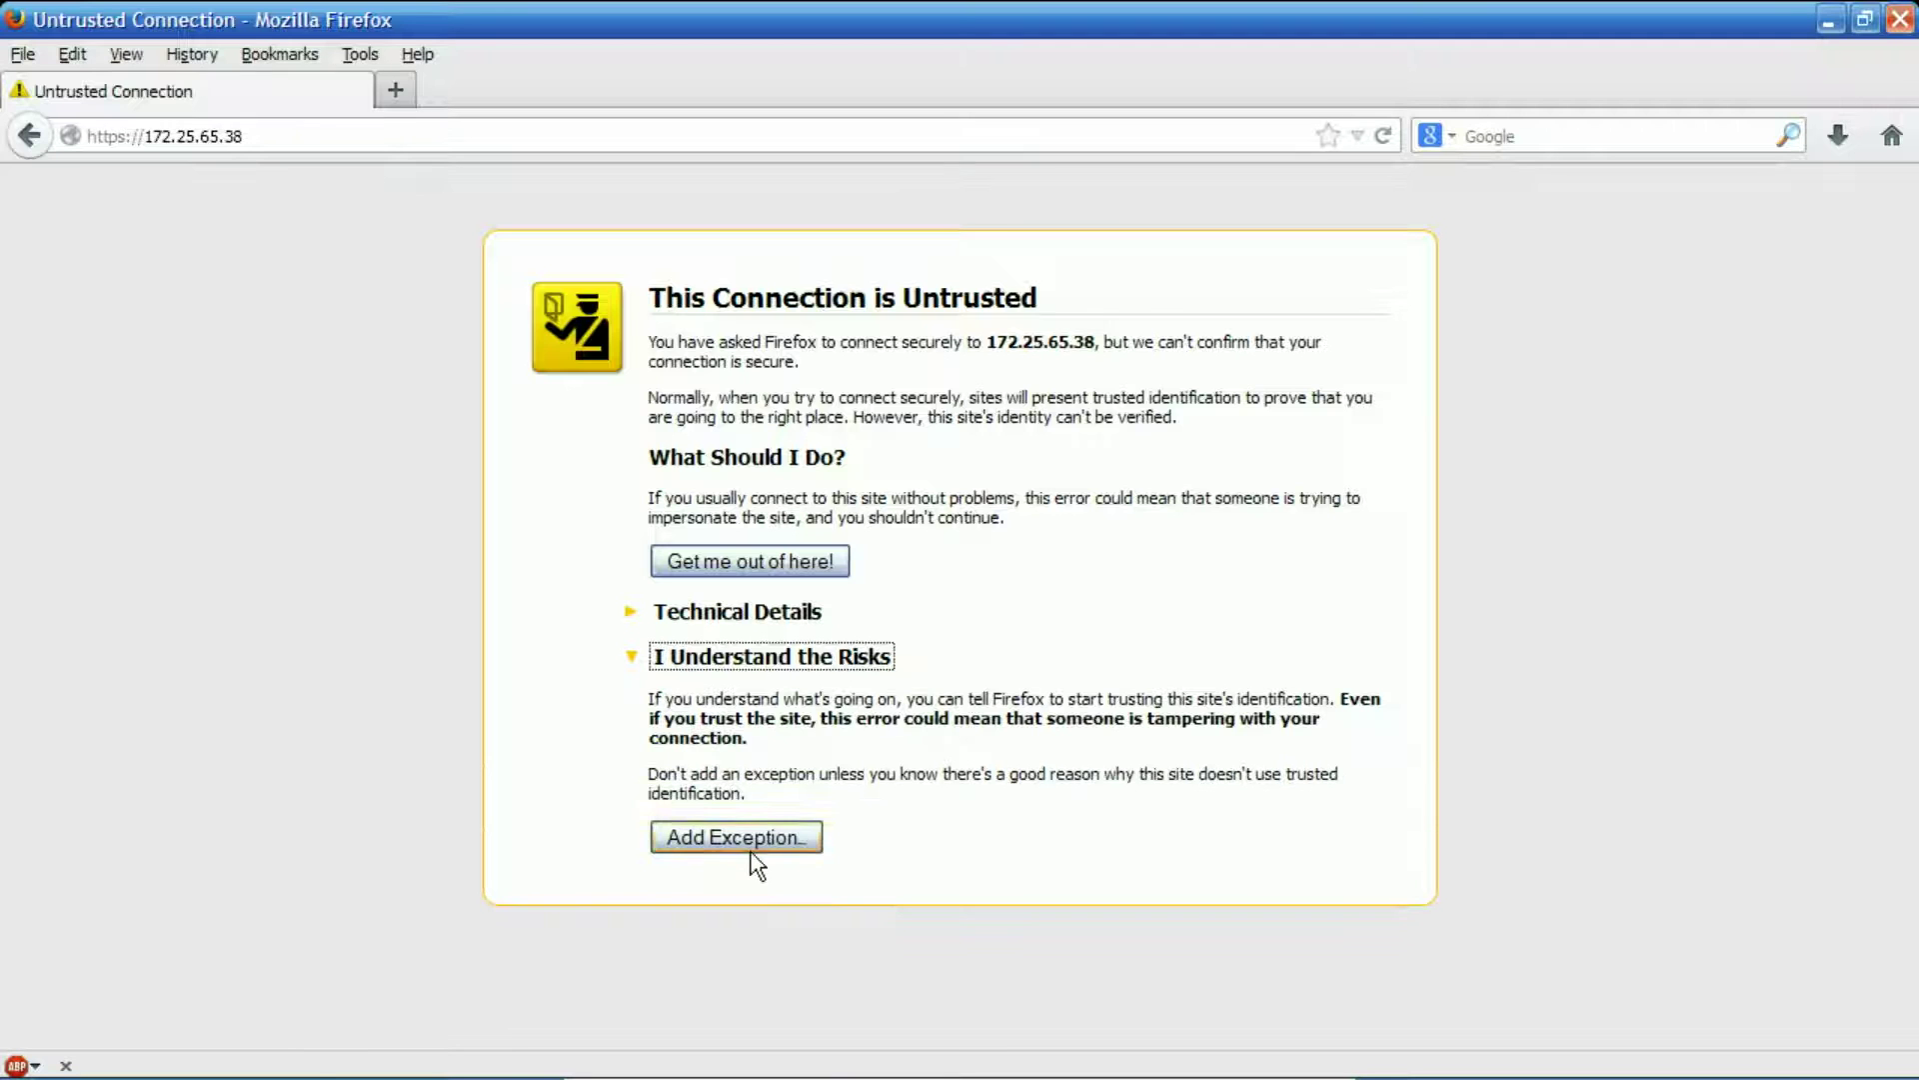
{"action": "left_click", "coordinate": [751, 851]}
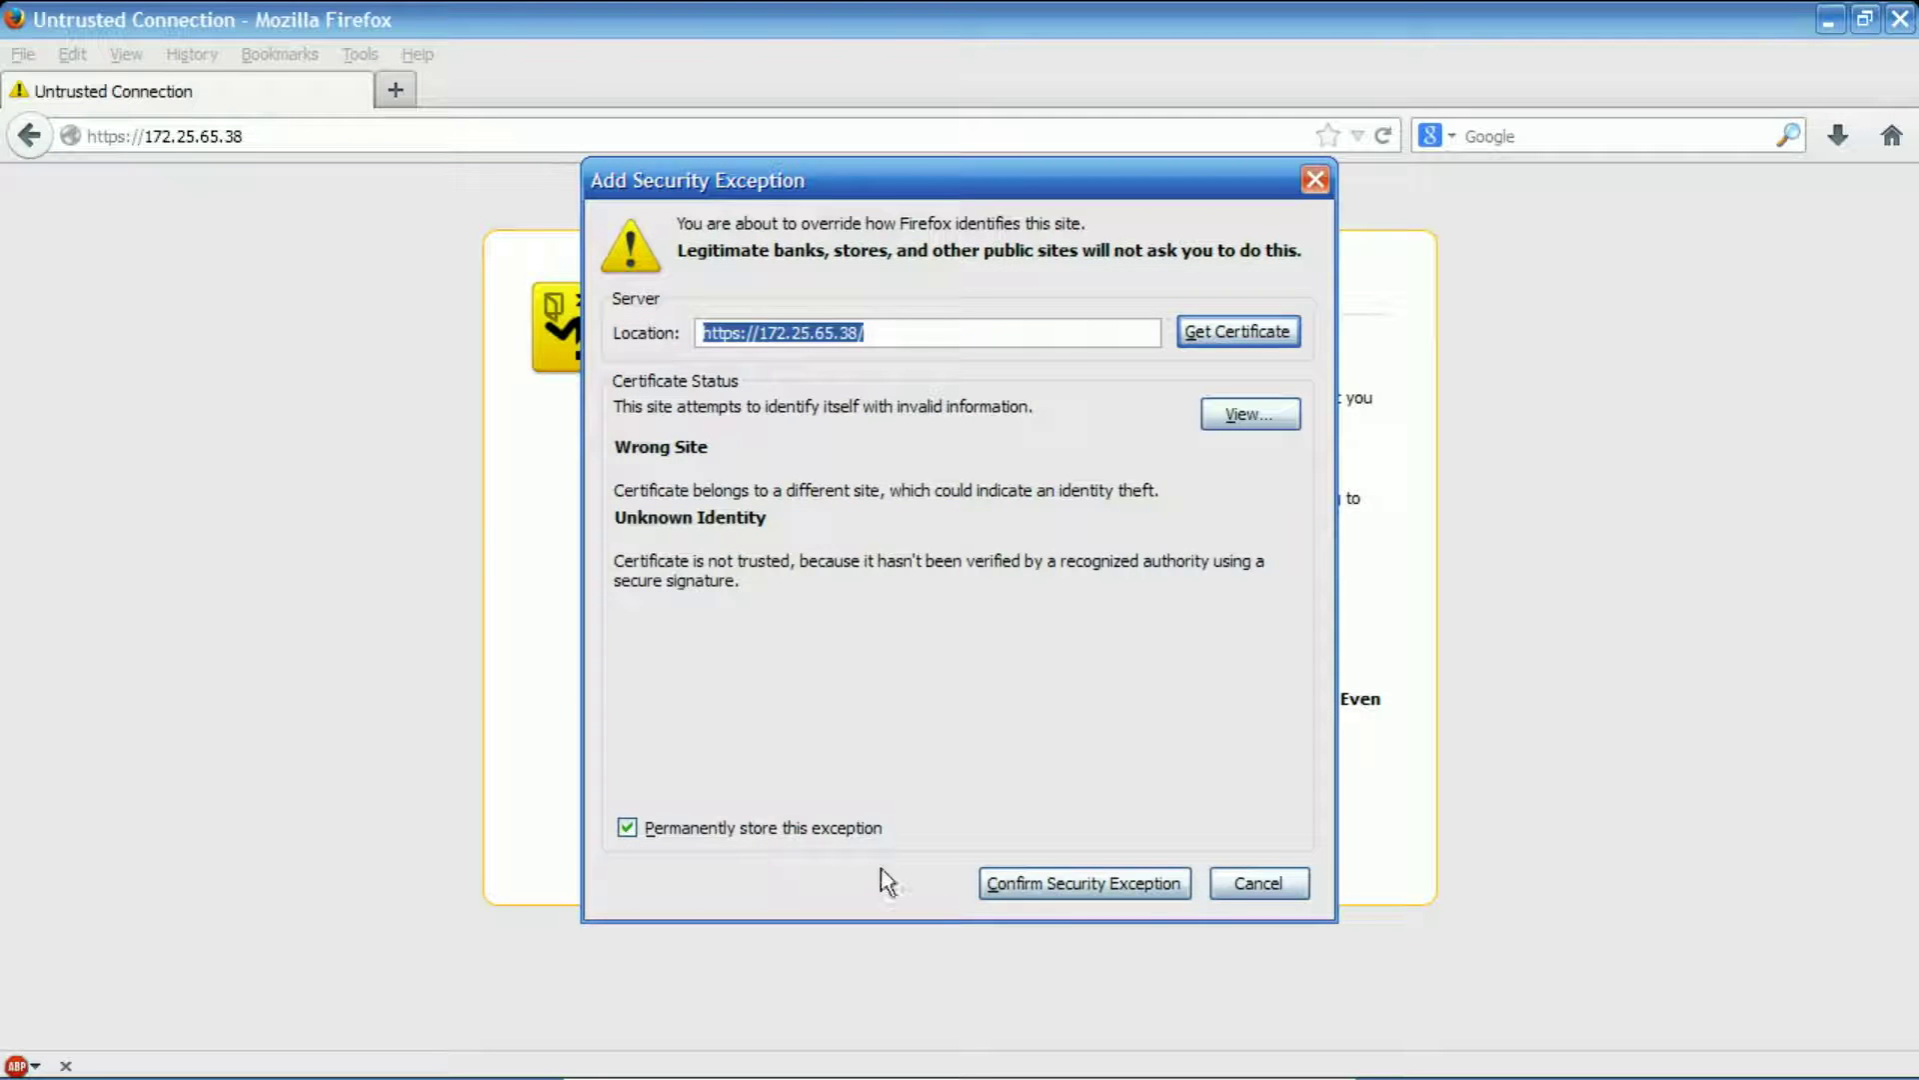
{"action": "left_click", "coordinate": [1013, 890]}
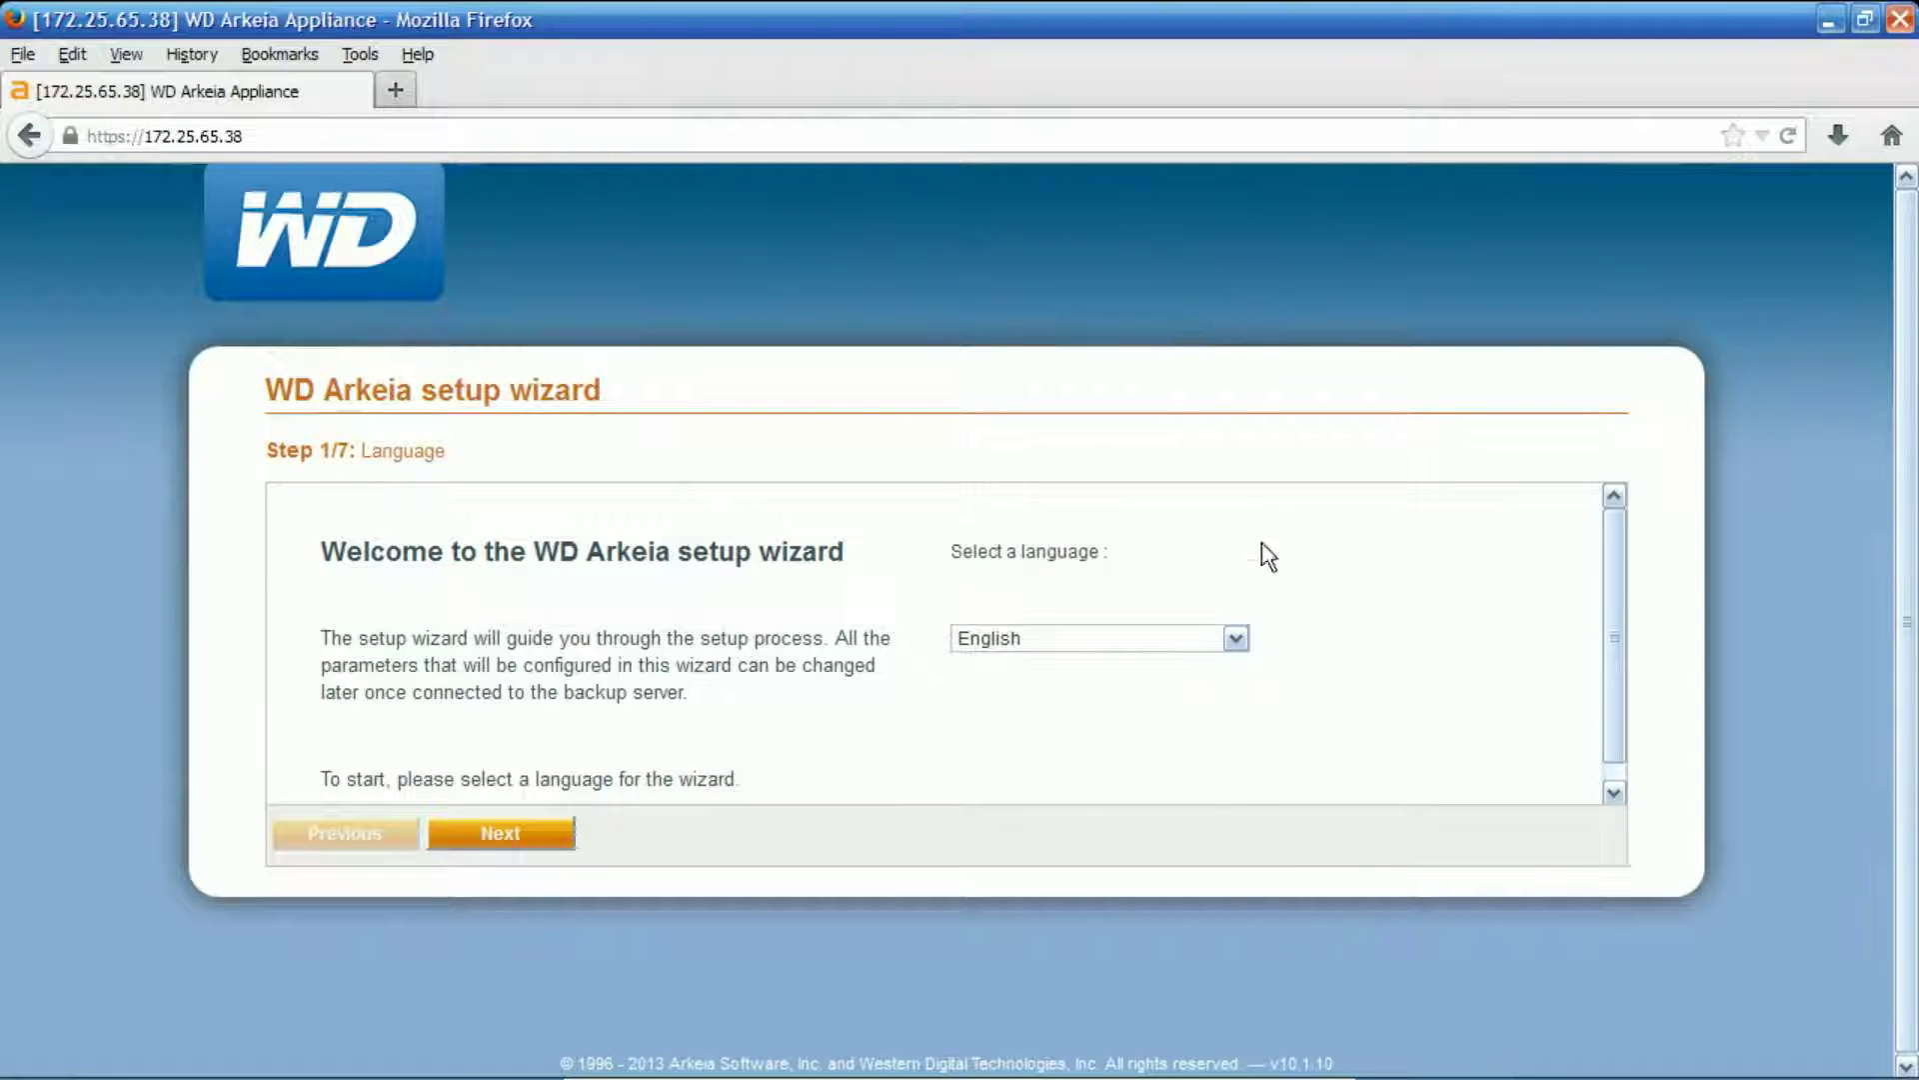
- Keep English as the wizard language and accept the End User License Agreement
{"action": "left_click", "coordinate": [1236, 641]}
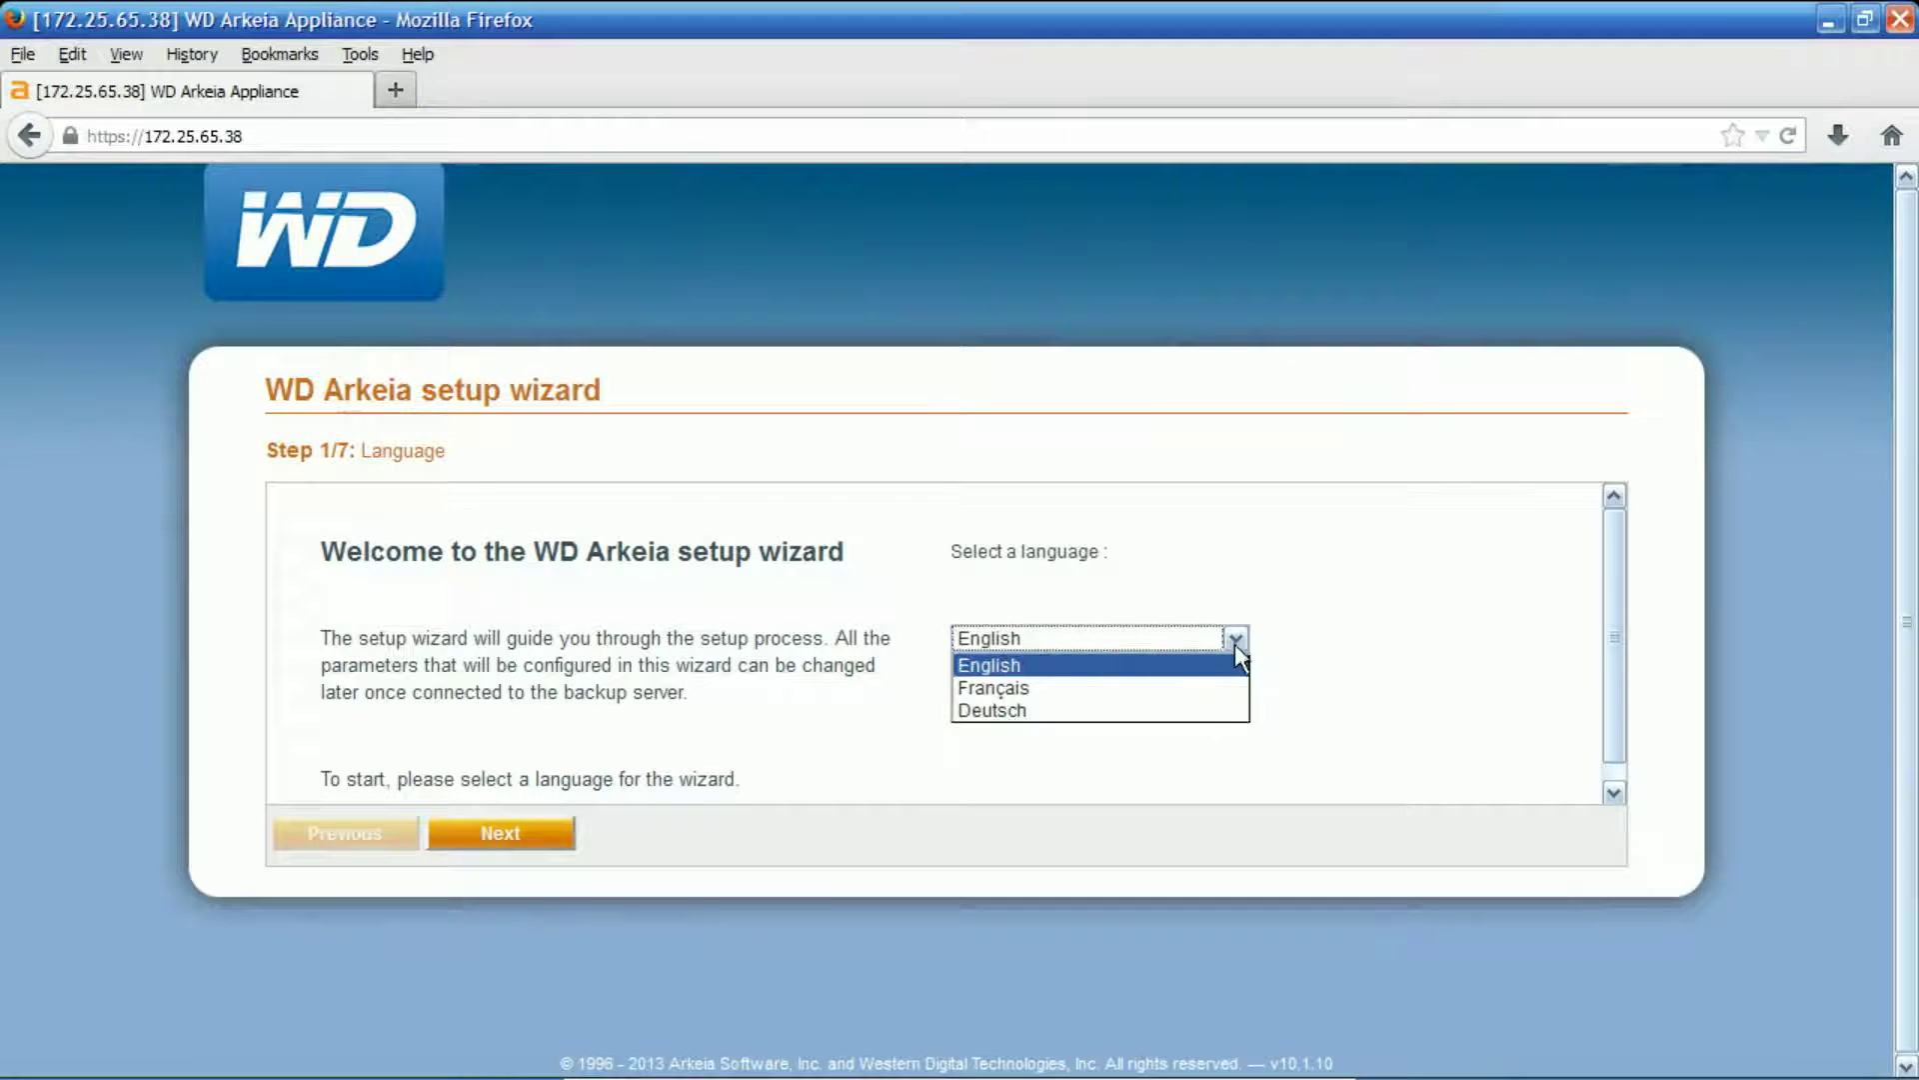
{"action": "left_click", "coordinate": [1240, 643]}
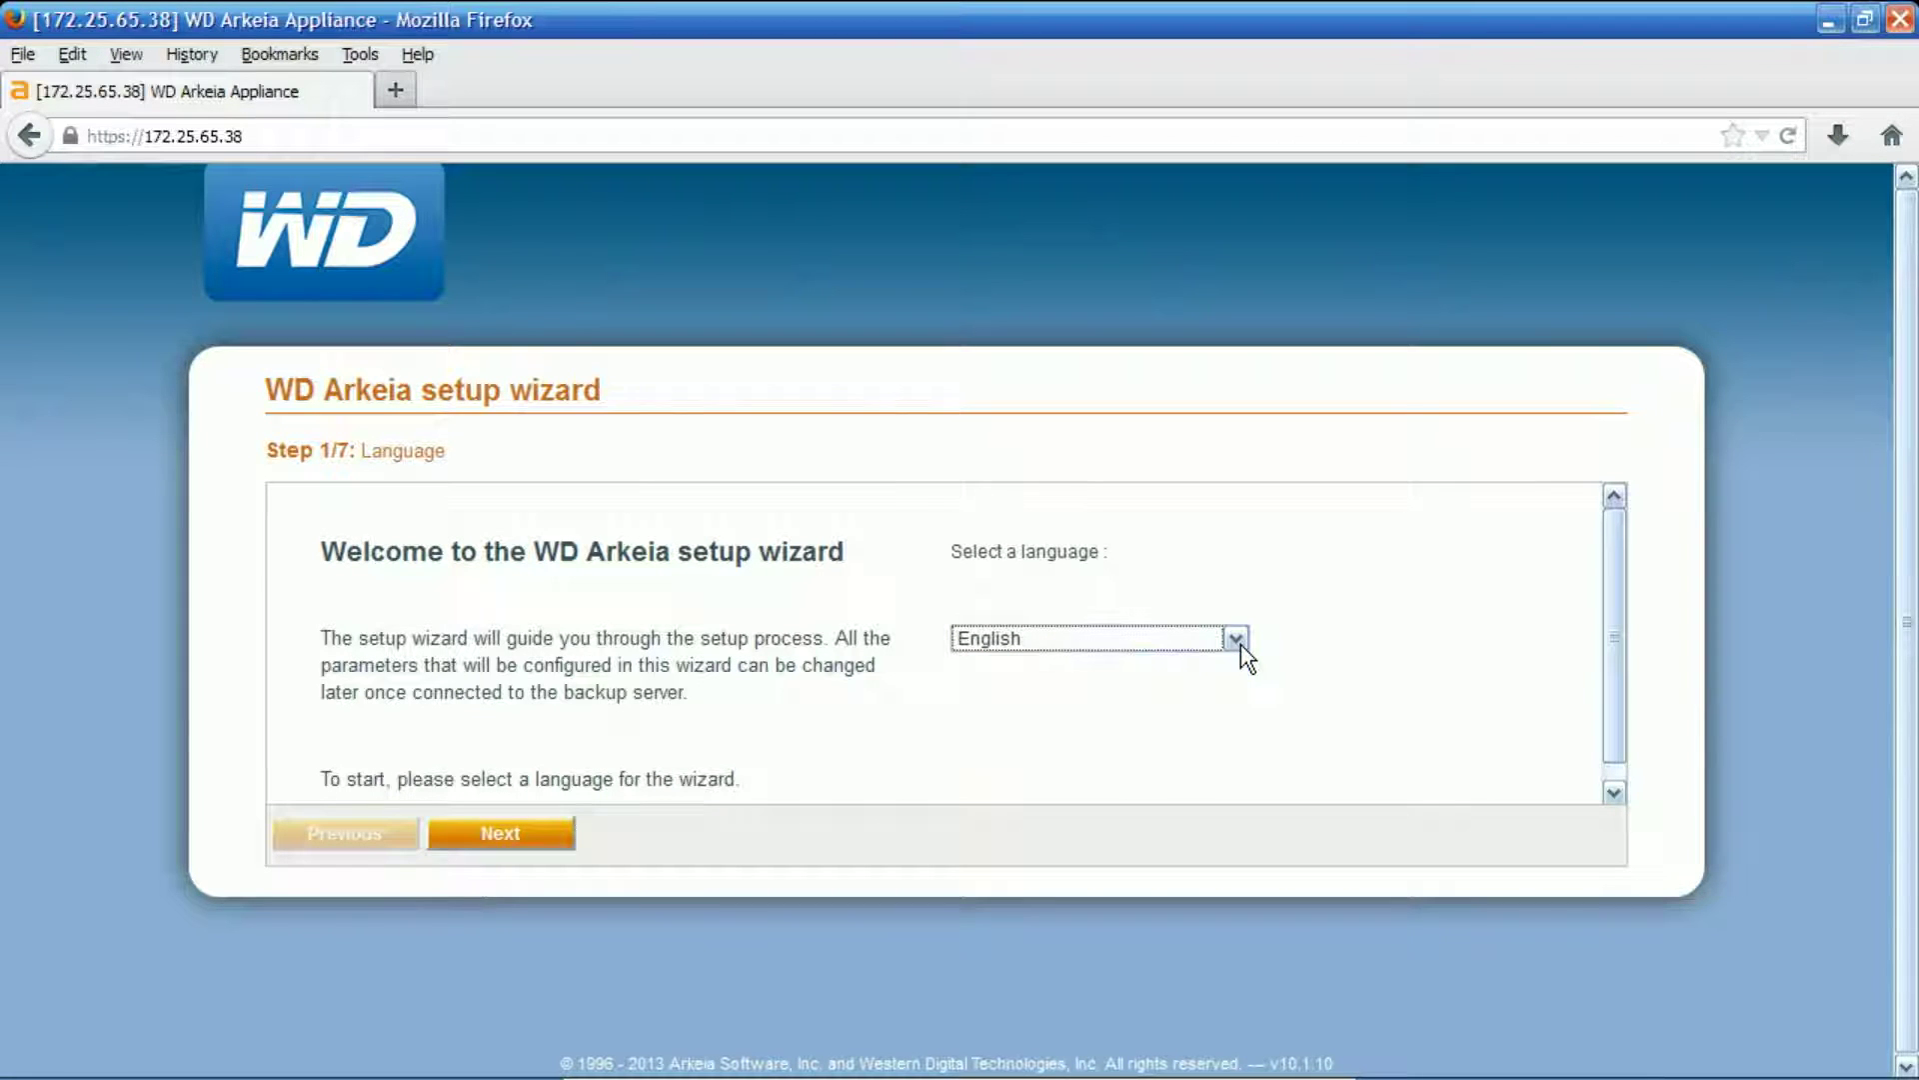
{"action": "left_click", "coordinate": [547, 840]}
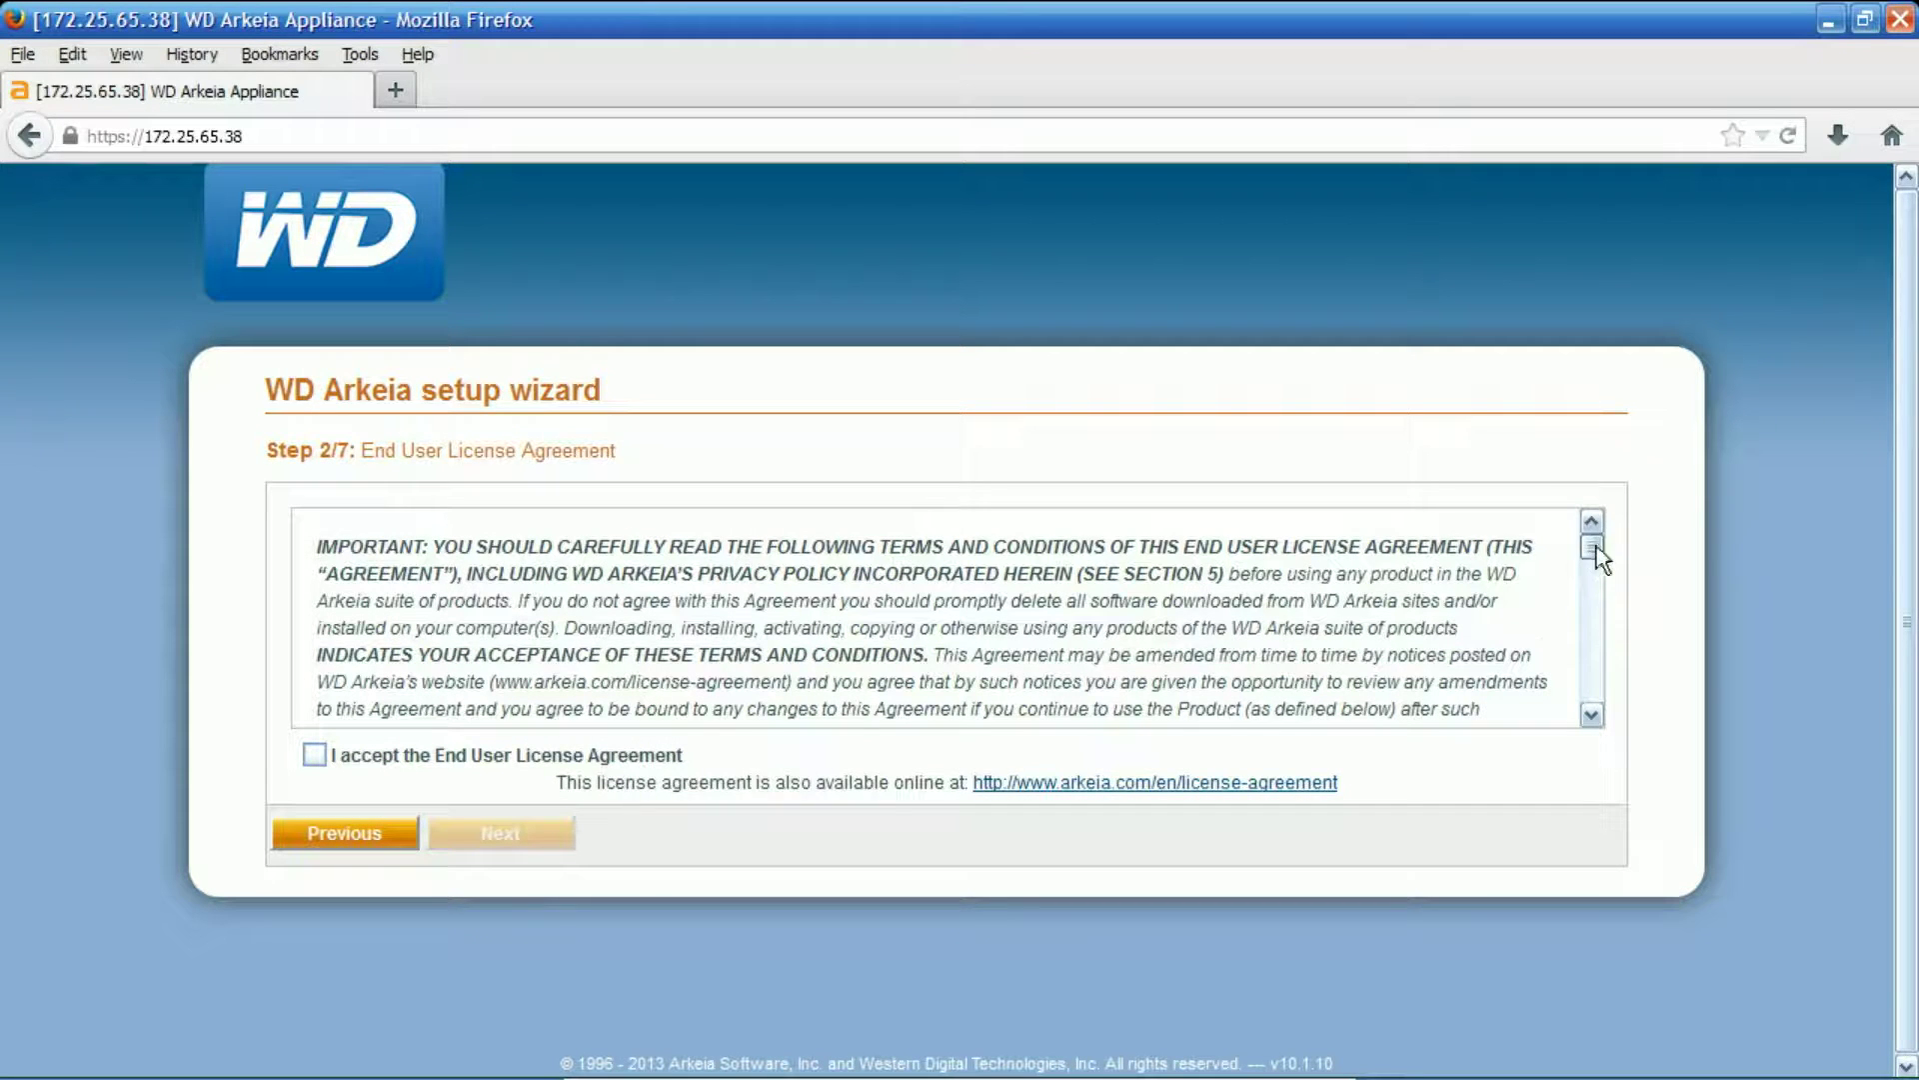
{"action": "left_click_drag", "start_coordinate": [1593, 549], "coordinate": [1592, 695]}
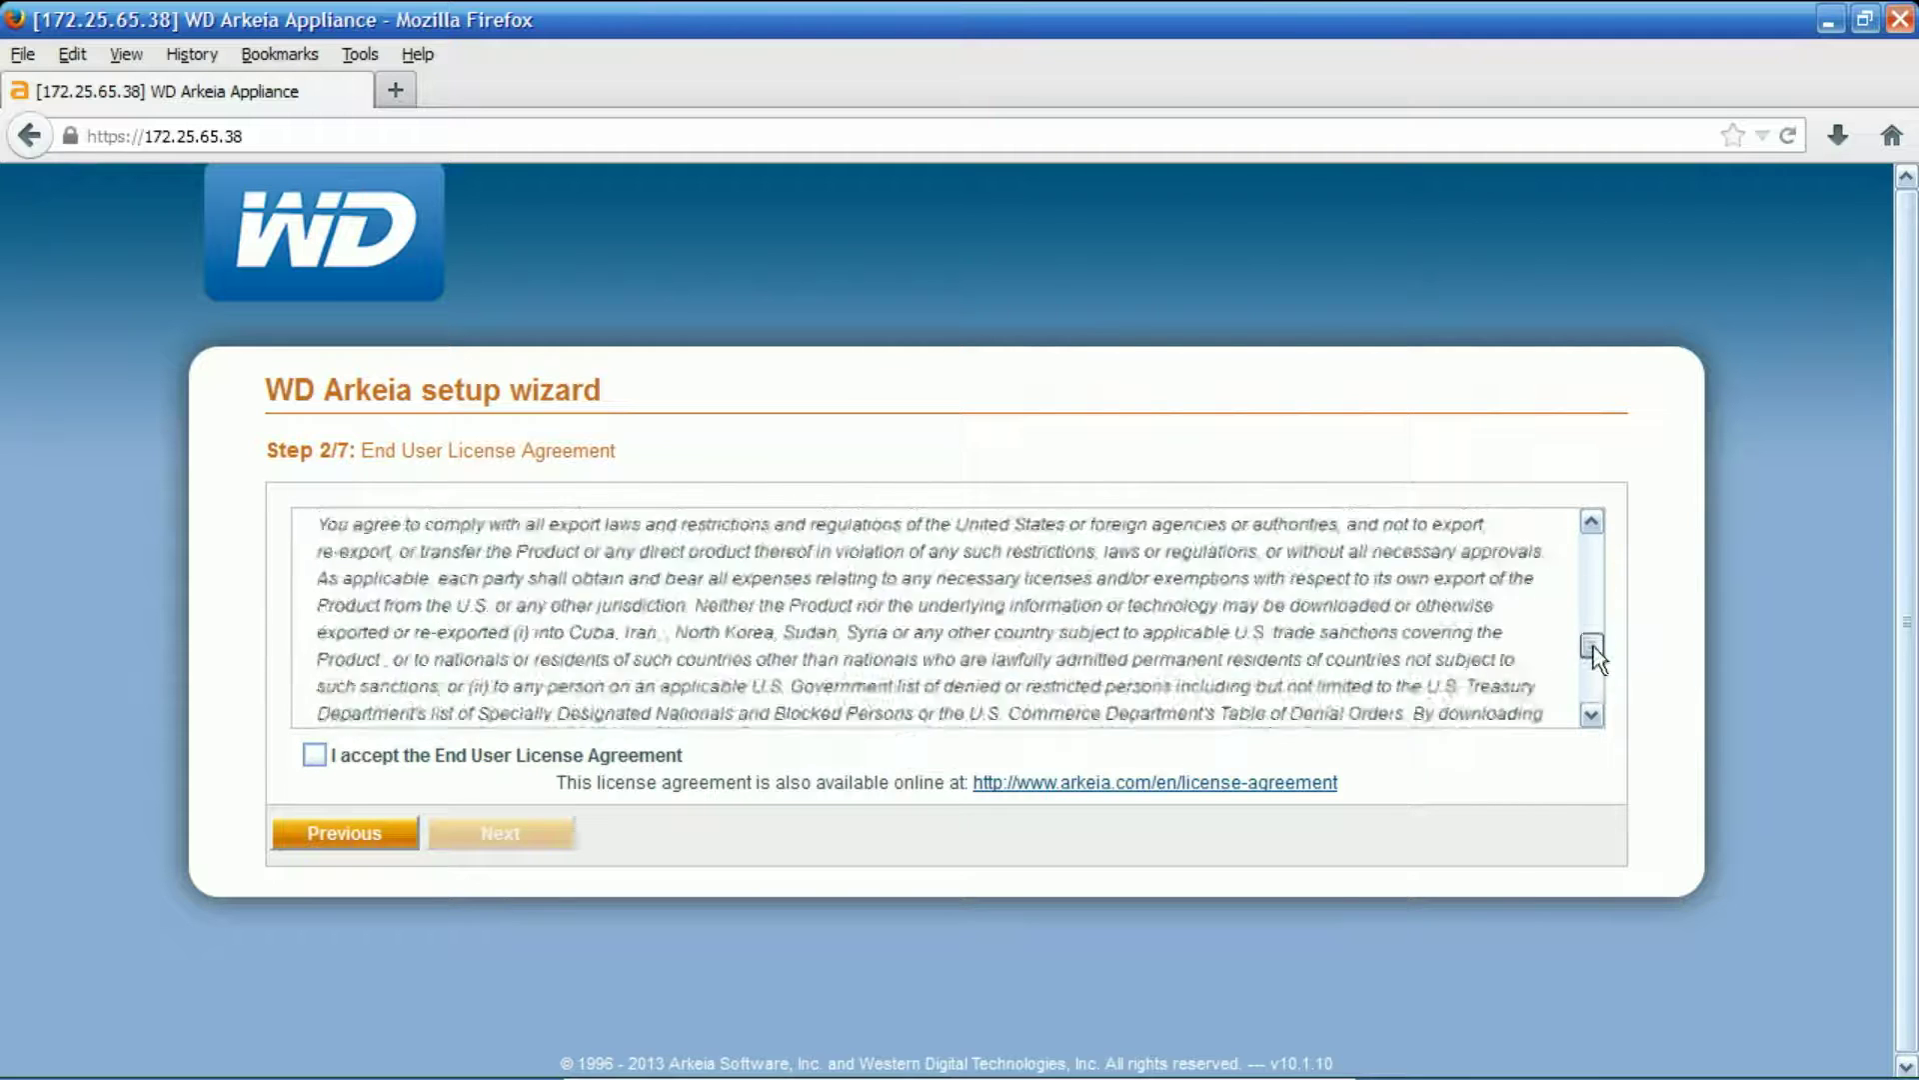
{"action": "left_click", "coordinate": [314, 756]}
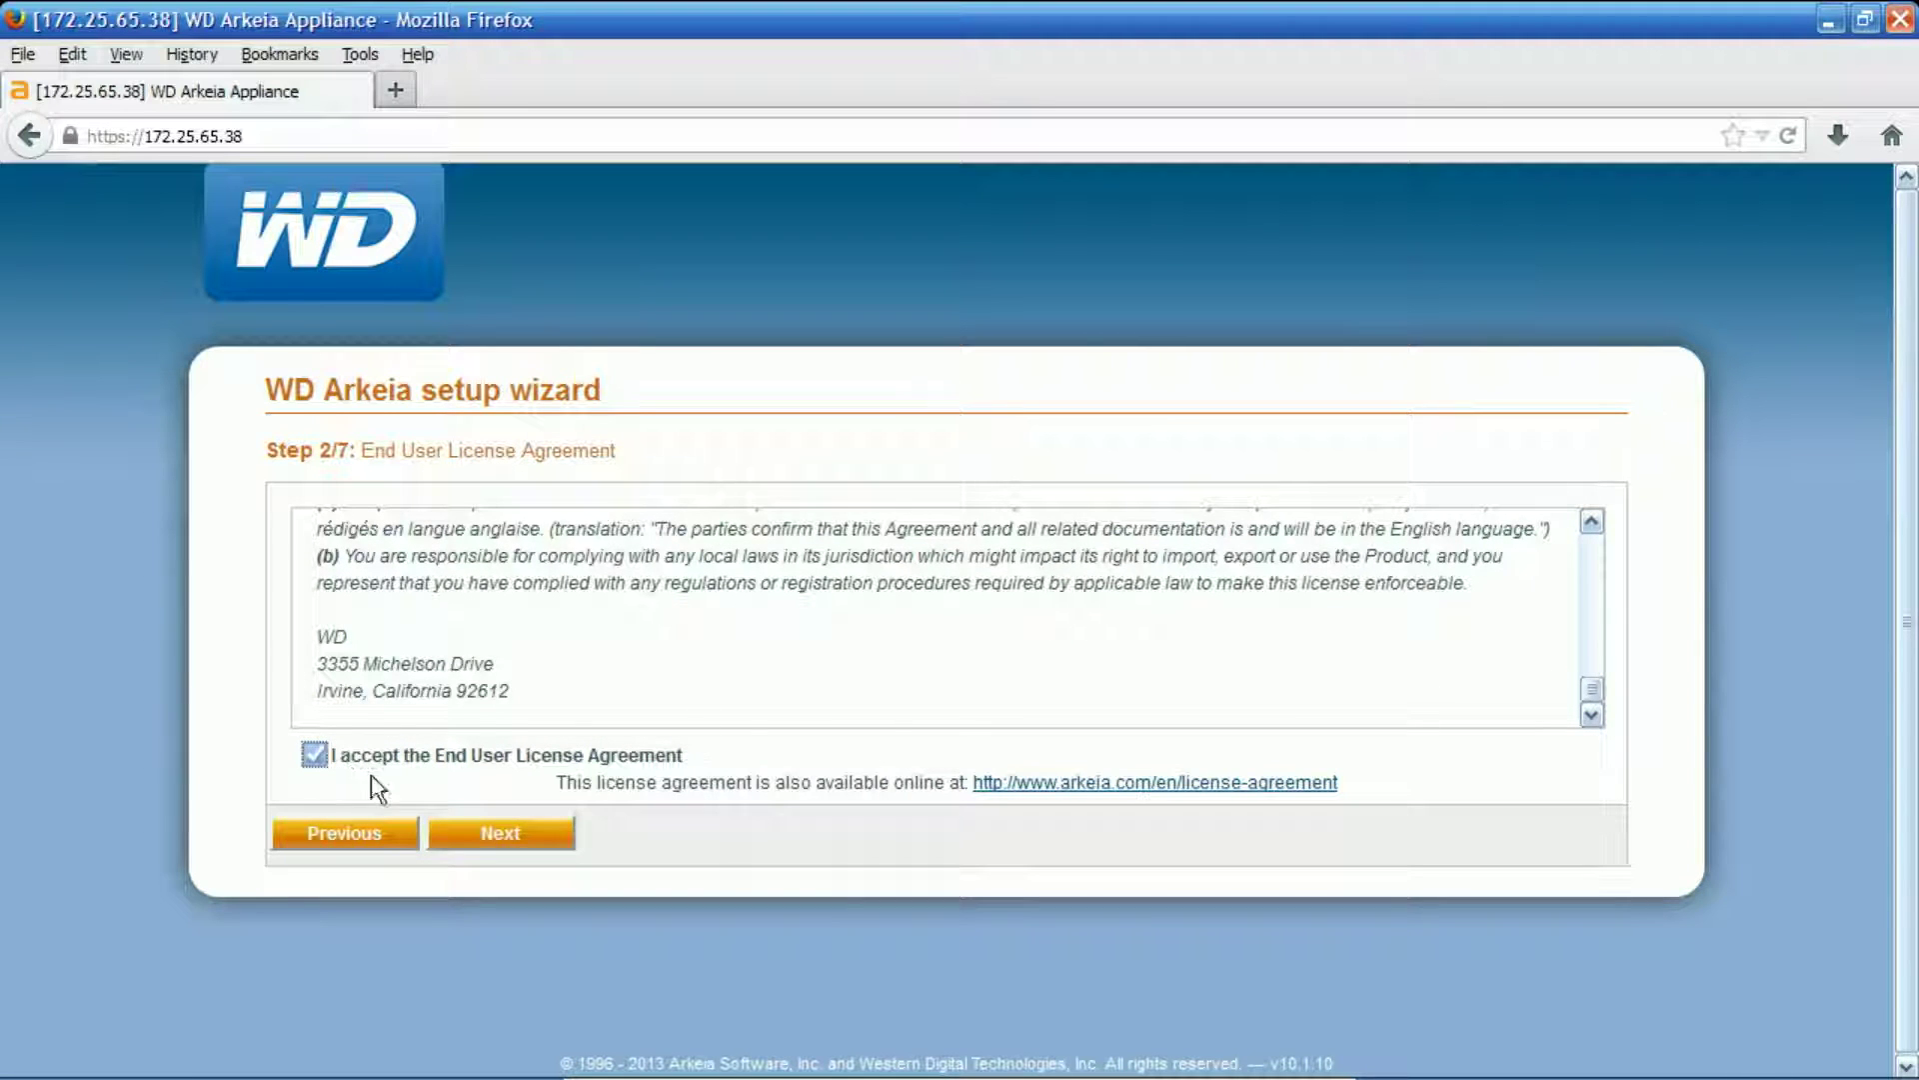
{"action": "left_click", "coordinate": [513, 837]}
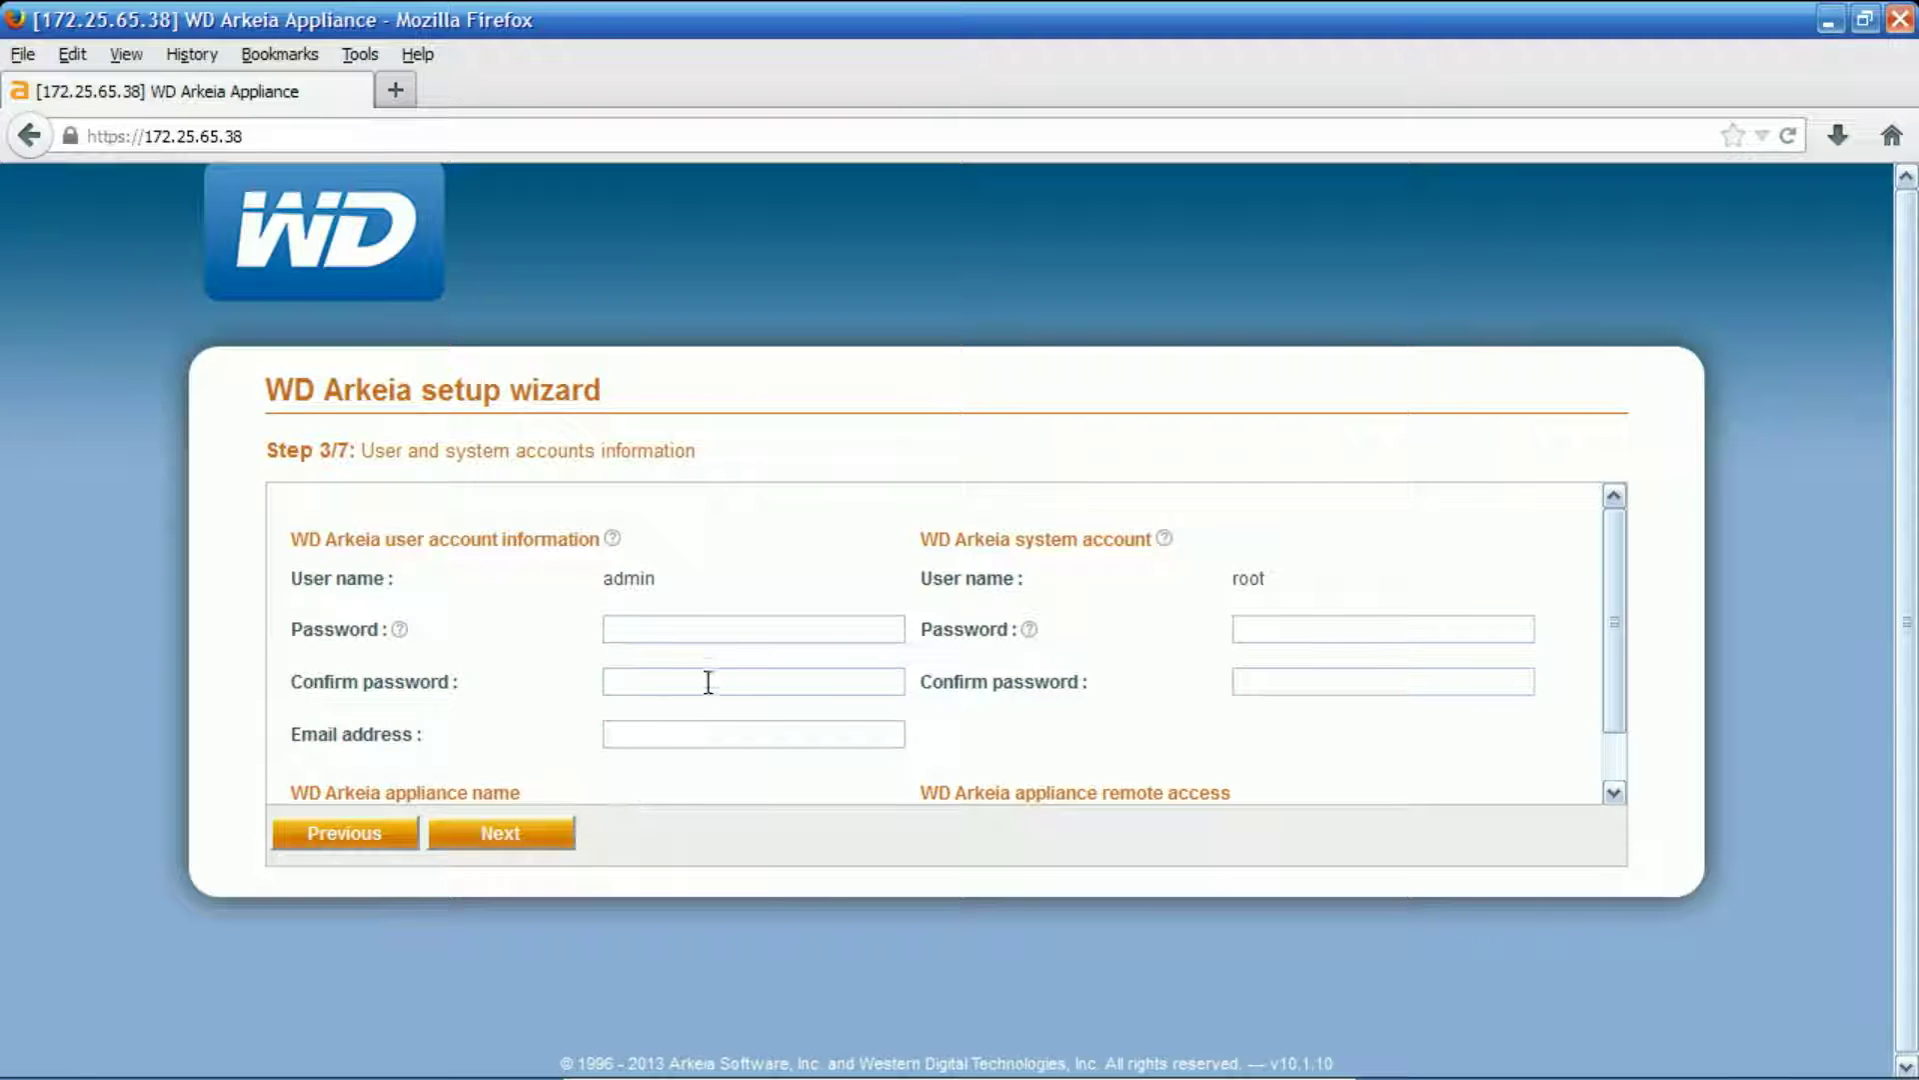
{"action": "left_click", "coordinate": [743, 627]}
{"action": "type", "text": "*******"}
{"action": "key", "text": "Tab"}
{"action": "type", "text": "*******"}
{"action": "key", "text": "Tab"}
{"action": "key", "text": "Tab"}
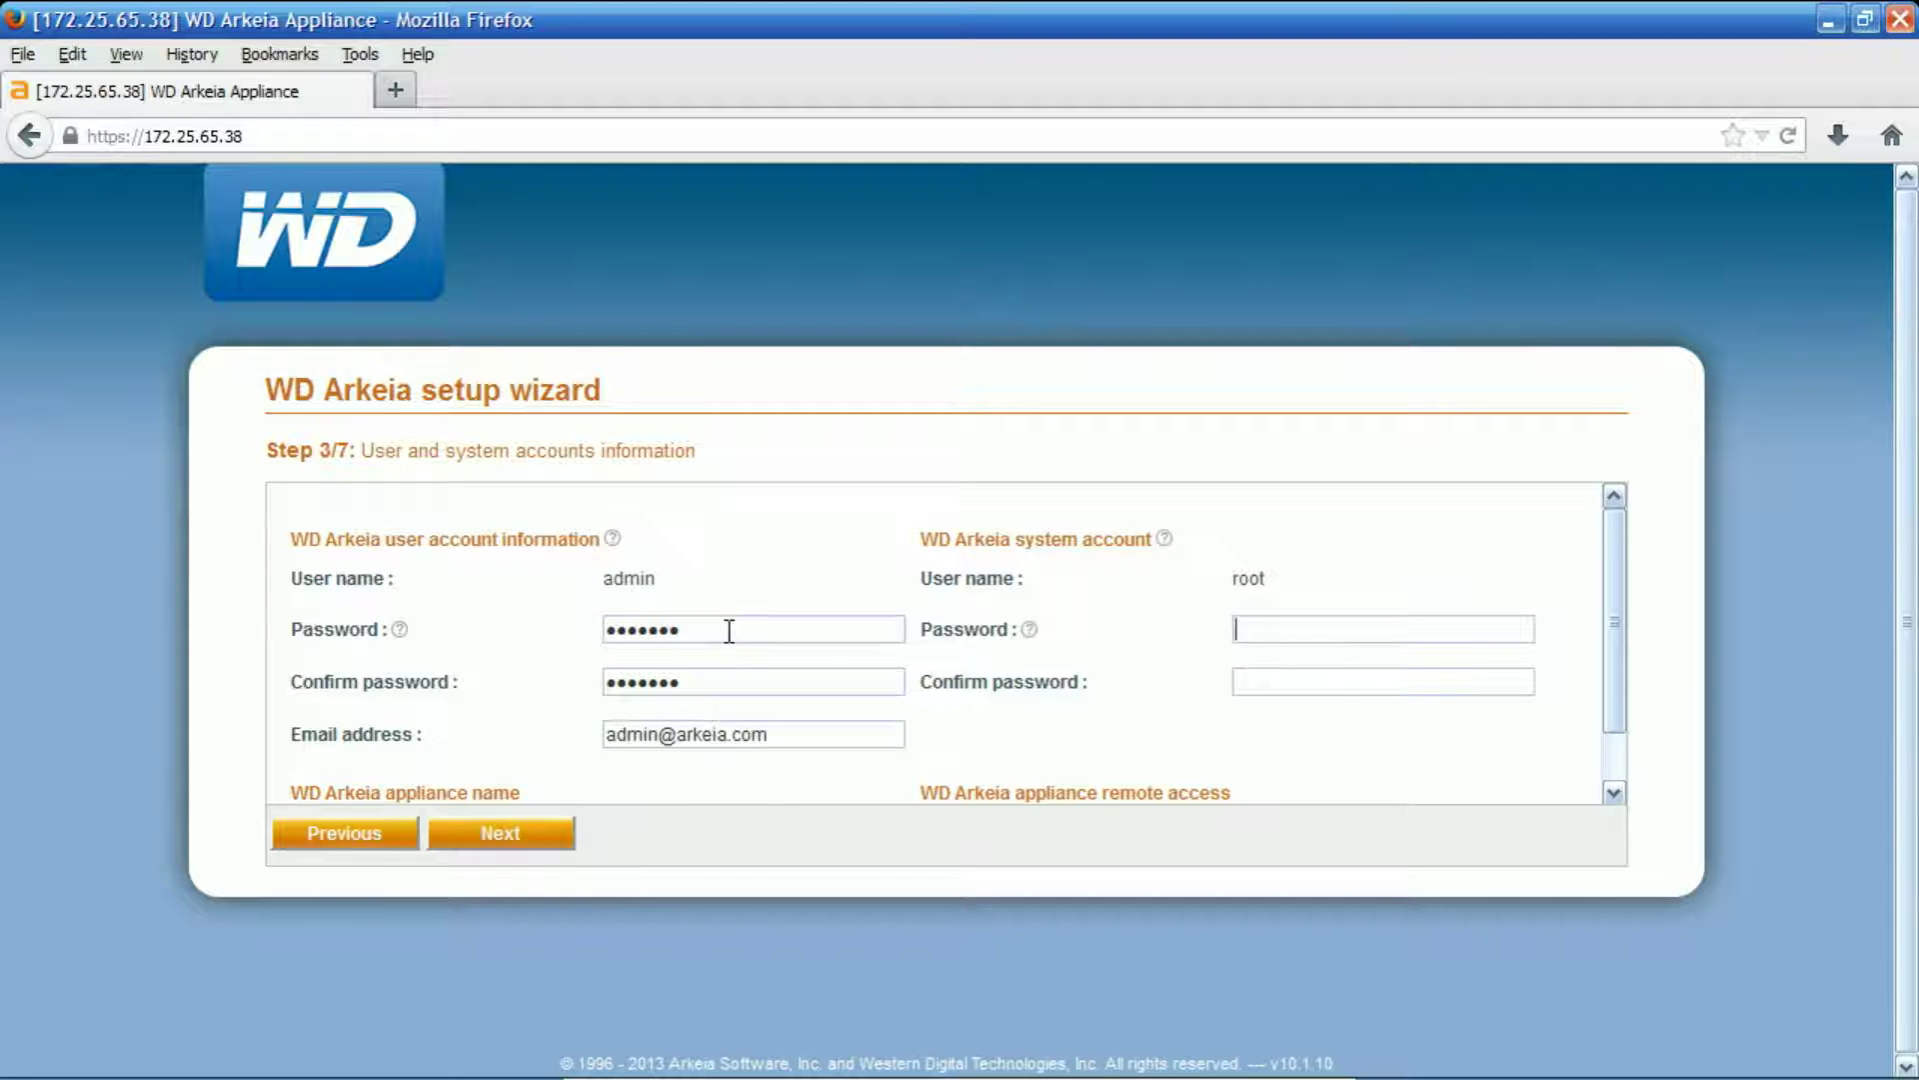
{"action": "key", "text": "Tab"}
{"action": "key", "text": "Tab"}
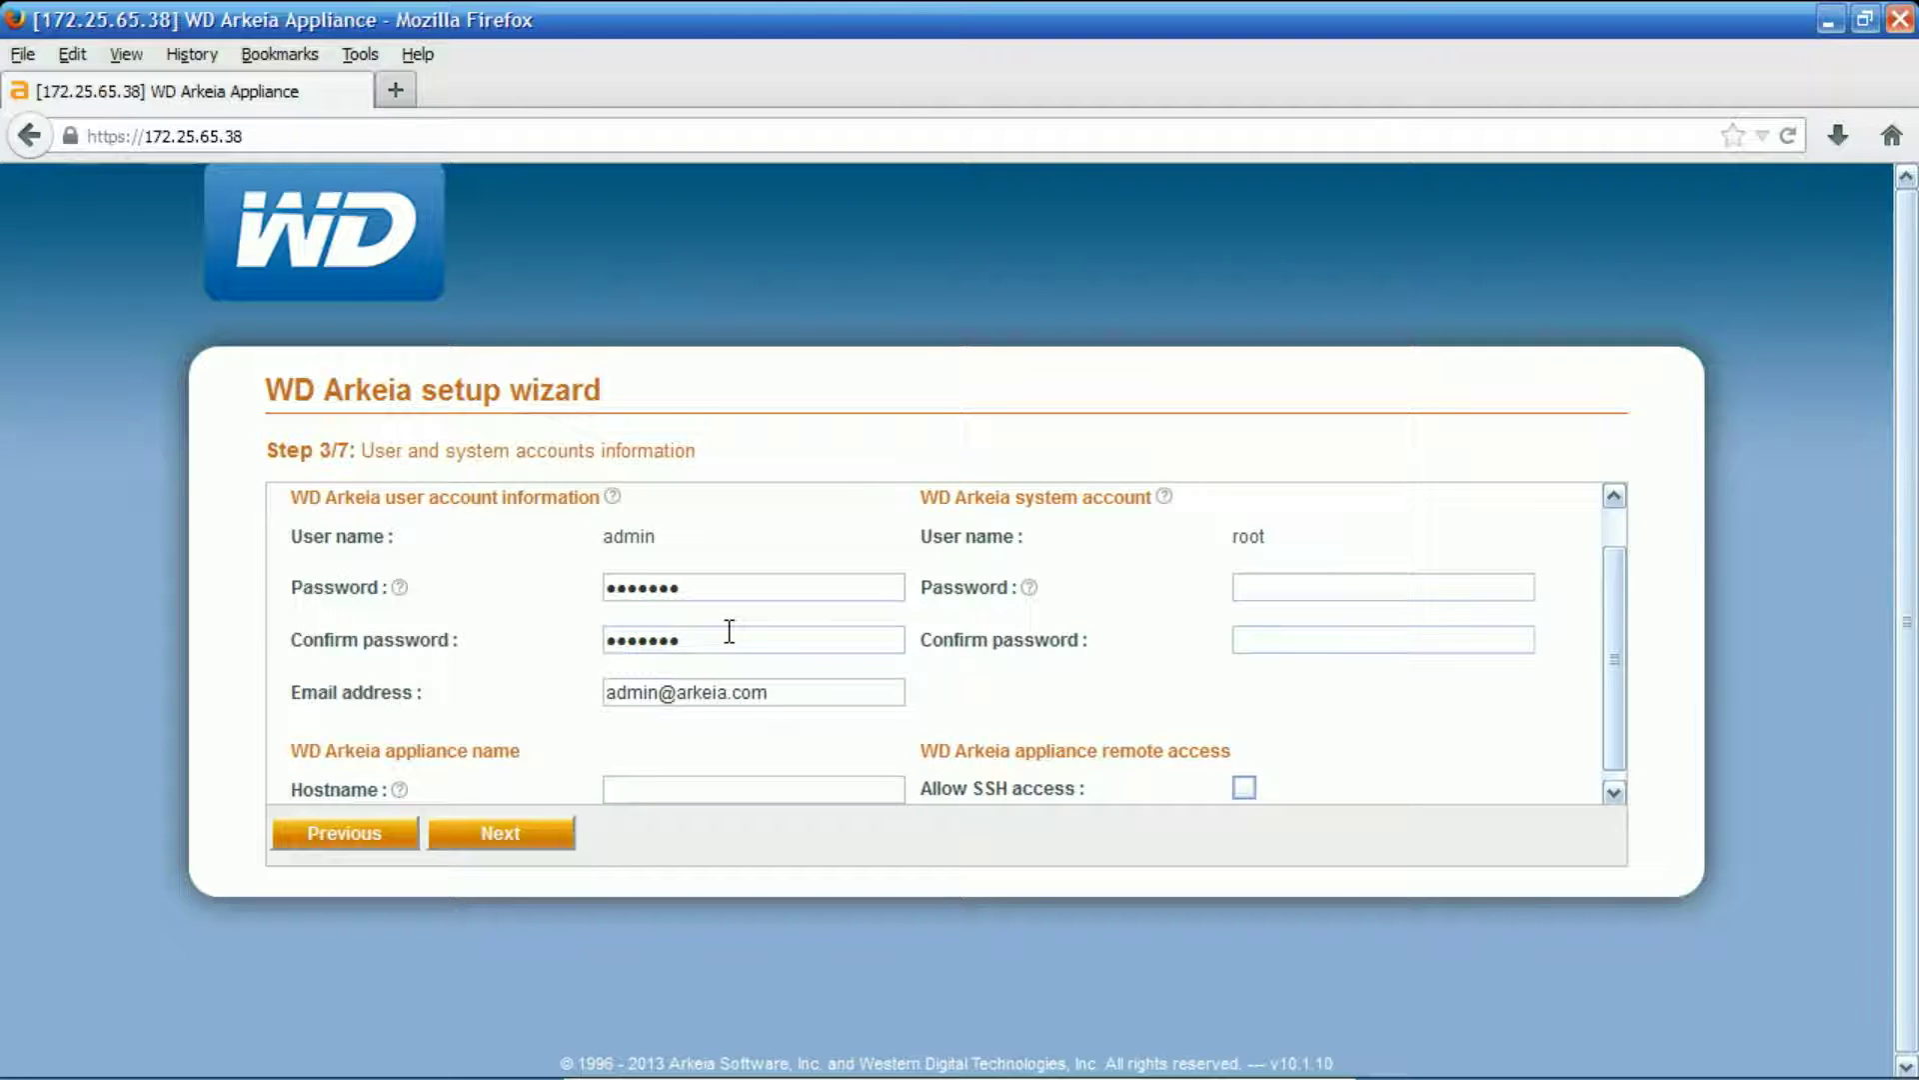
{"action": "type", "text": "backu"}
{"action": "type", "text": "ps.u"}
{"action": "type", "text": "s.ark"}
{"action": "type", "text": "eia.c"}
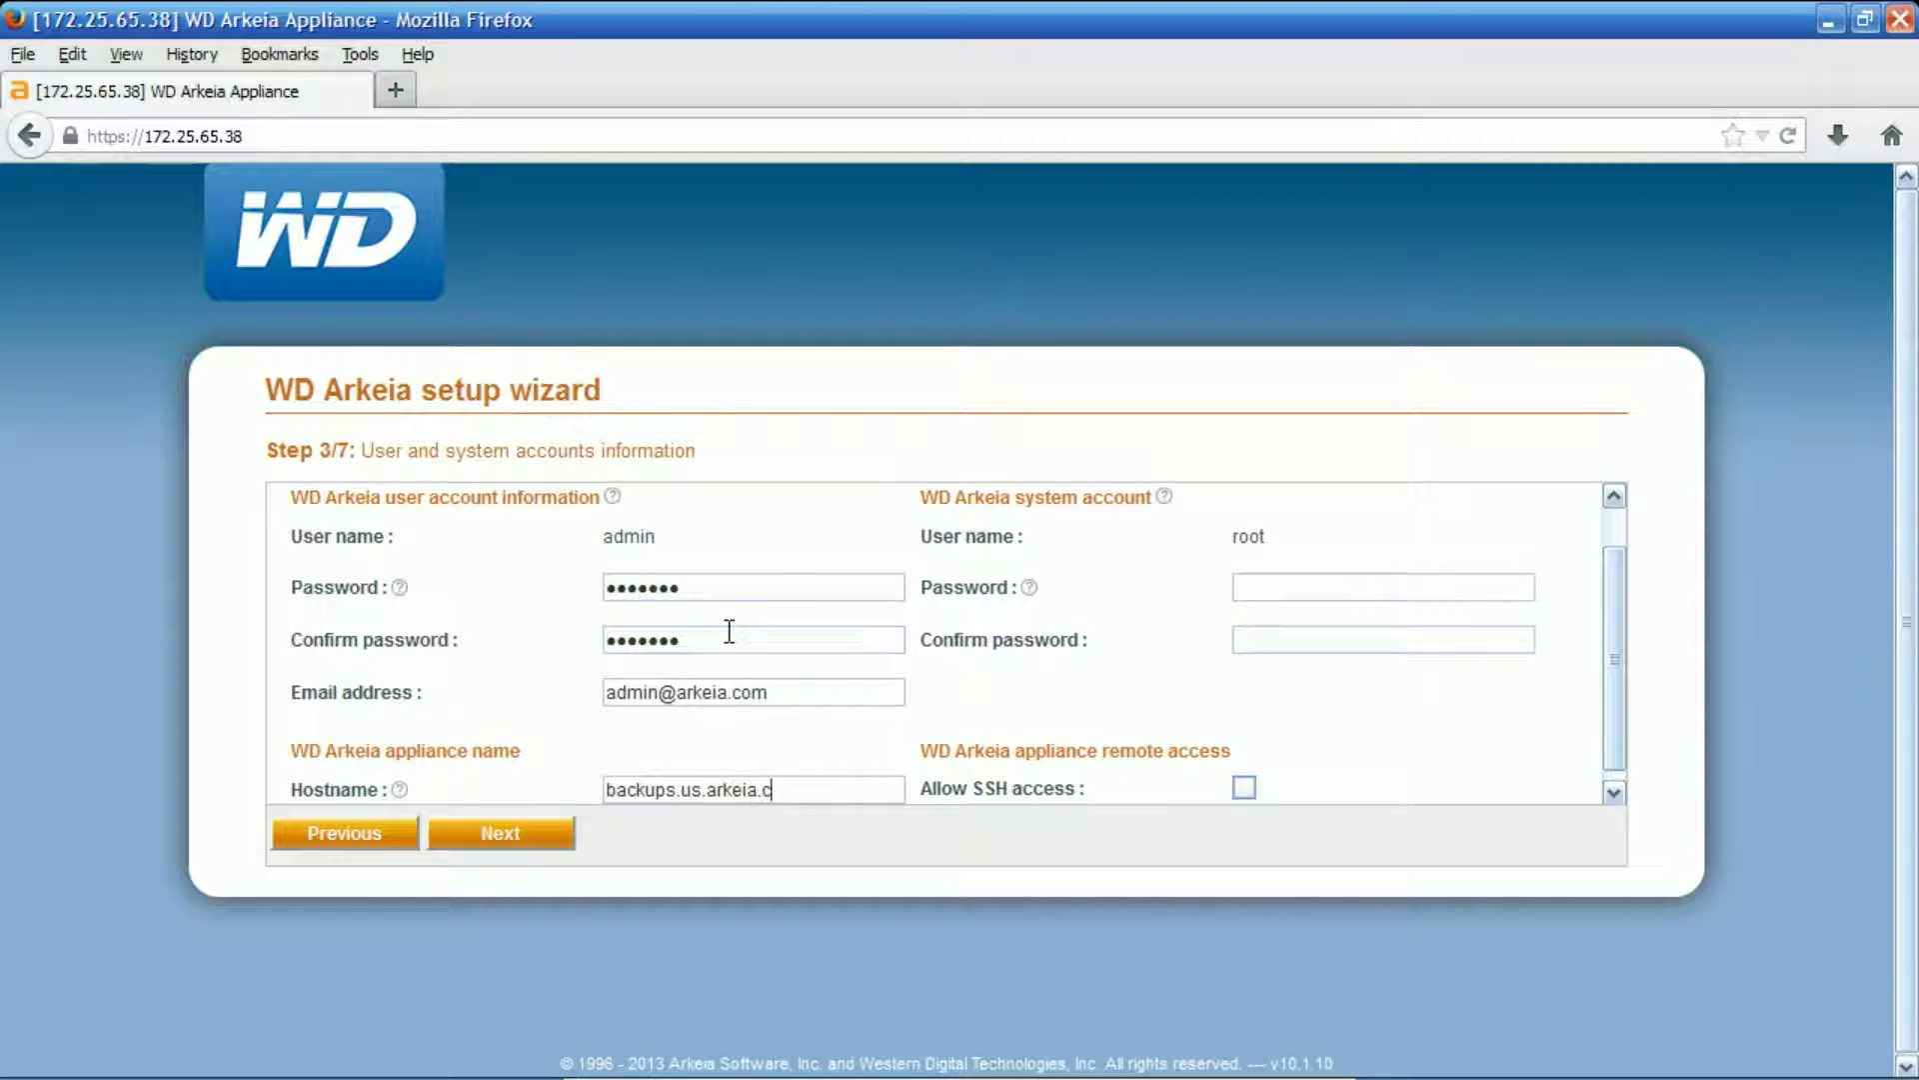
{"action": "type", "text": "om"}
- Set and confirm the root account password, and allow SSH access
{"action": "scroll", "coordinate": [730, 631], "scroll_direction": "down", "scroll_amount": 1}
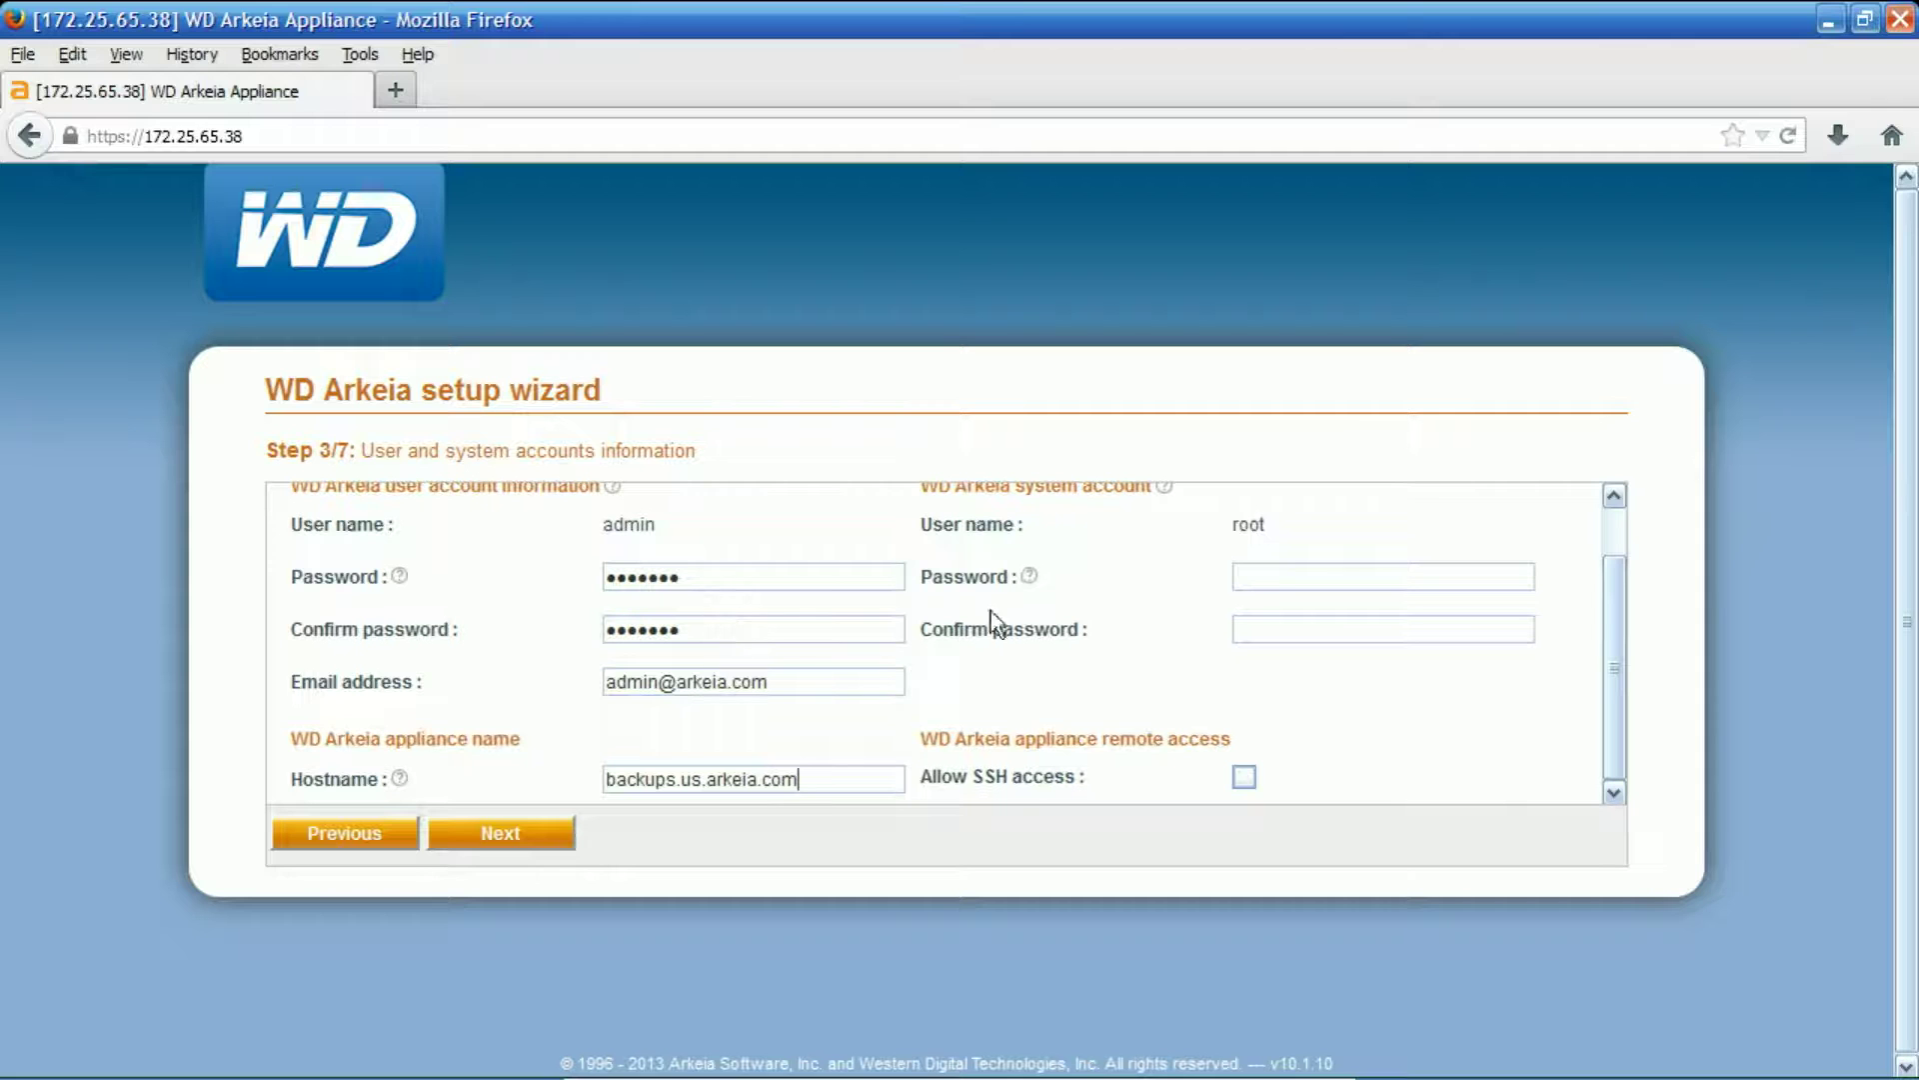
{"action": "left_click", "coordinate": [1290, 570]}
{"action": "type", "text": "*******"}
{"action": "key", "text": "Tab"}
{"action": "type", "text": "*******"}
{"action": "left_click", "coordinate": [1244, 776]}
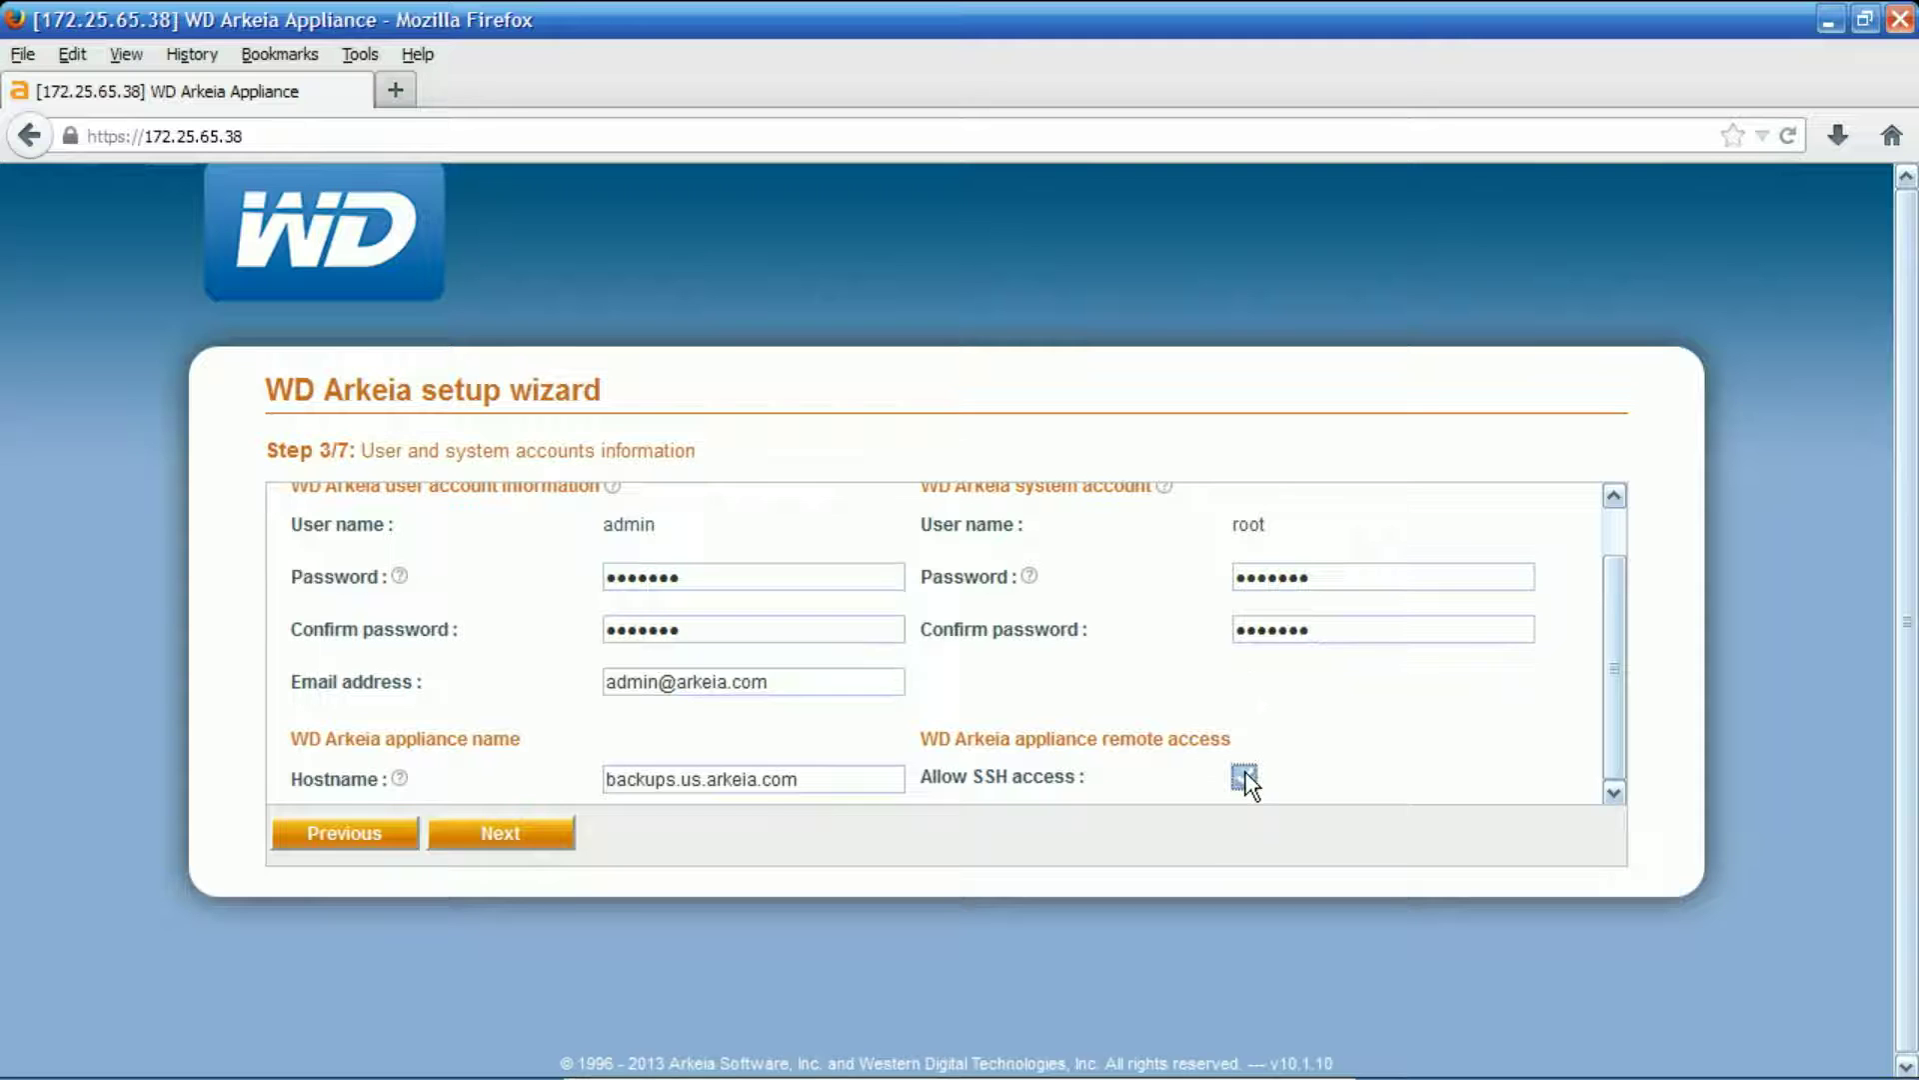
- Apply static IP with net mask 255.255.255.0, gateway 172.25.65.1, name server 172.25.65.20
{"action": "left_click", "coordinate": [544, 837]}
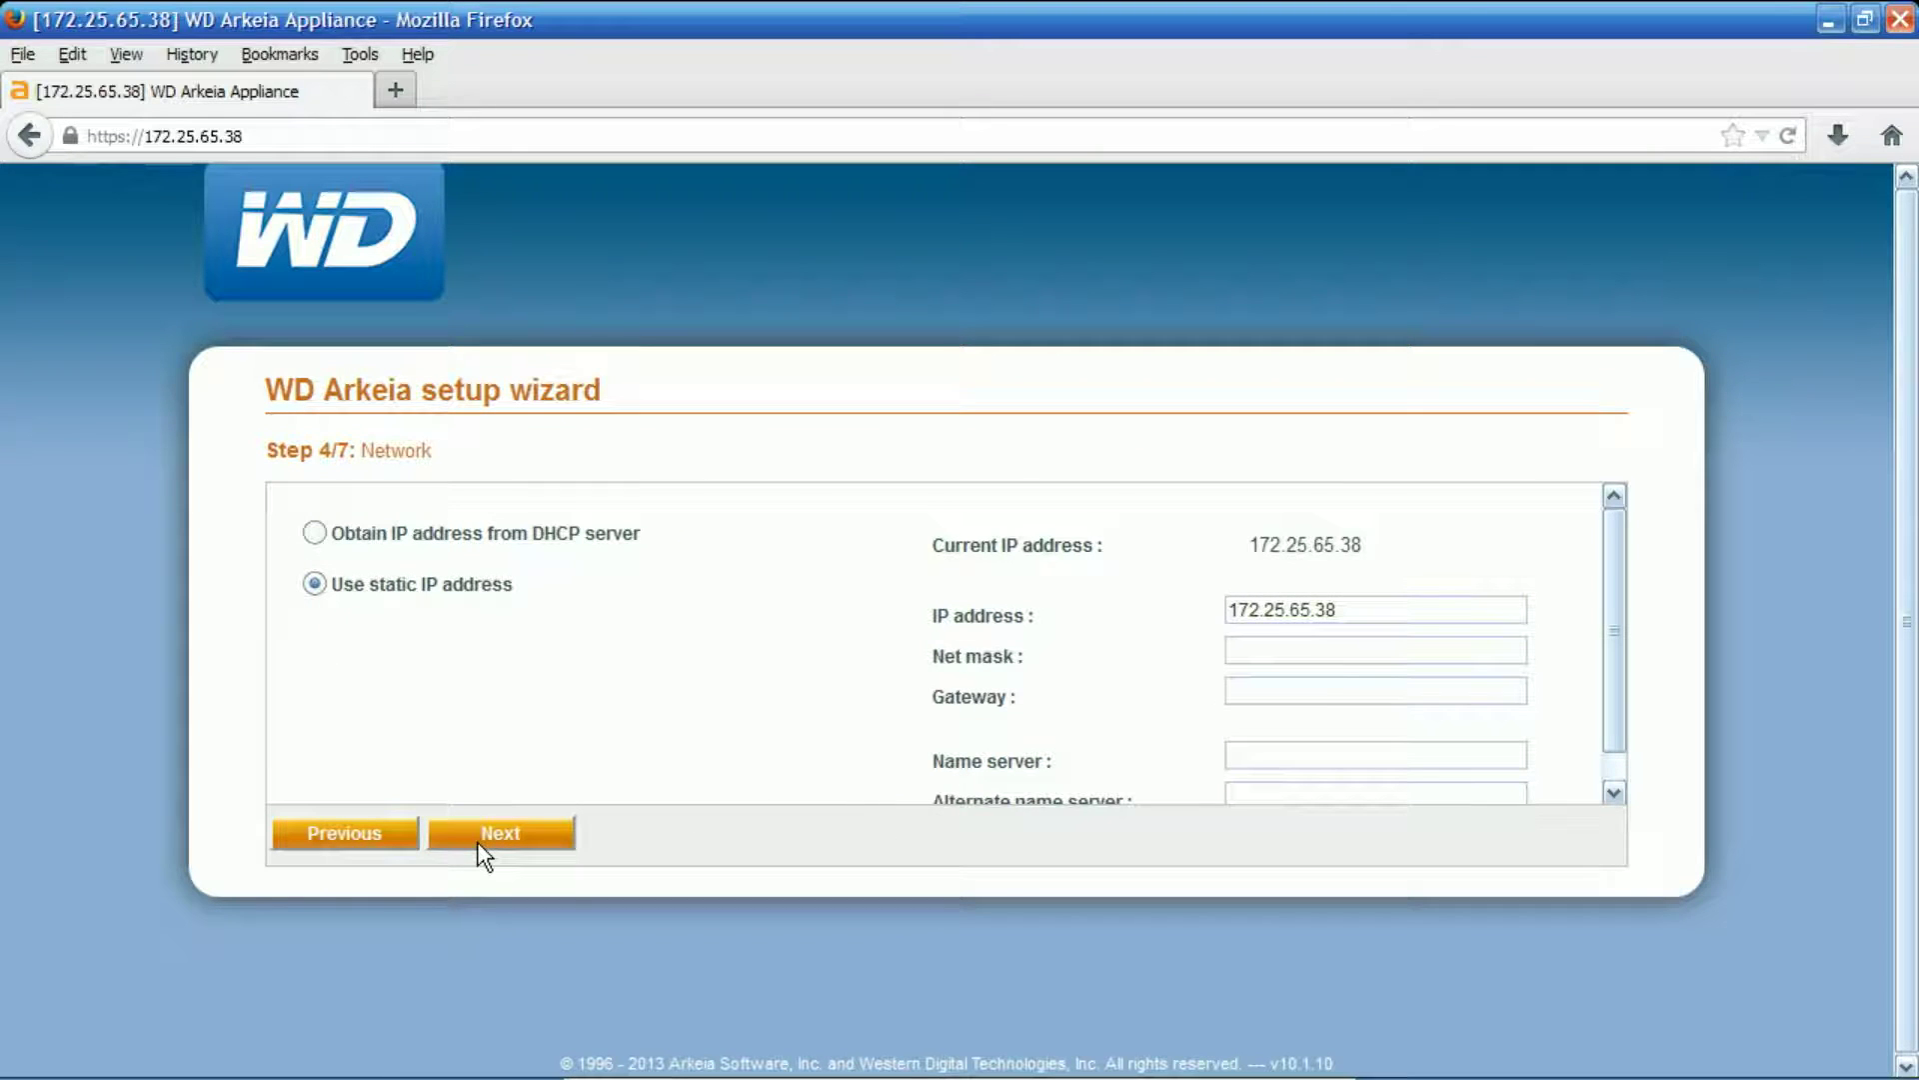
{"action": "left_click", "coordinate": [1347, 654]}
{"action": "type", "text": "255"}
{"action": "type", "text": ".255."}
{"action": "type", "text": "255.0"}
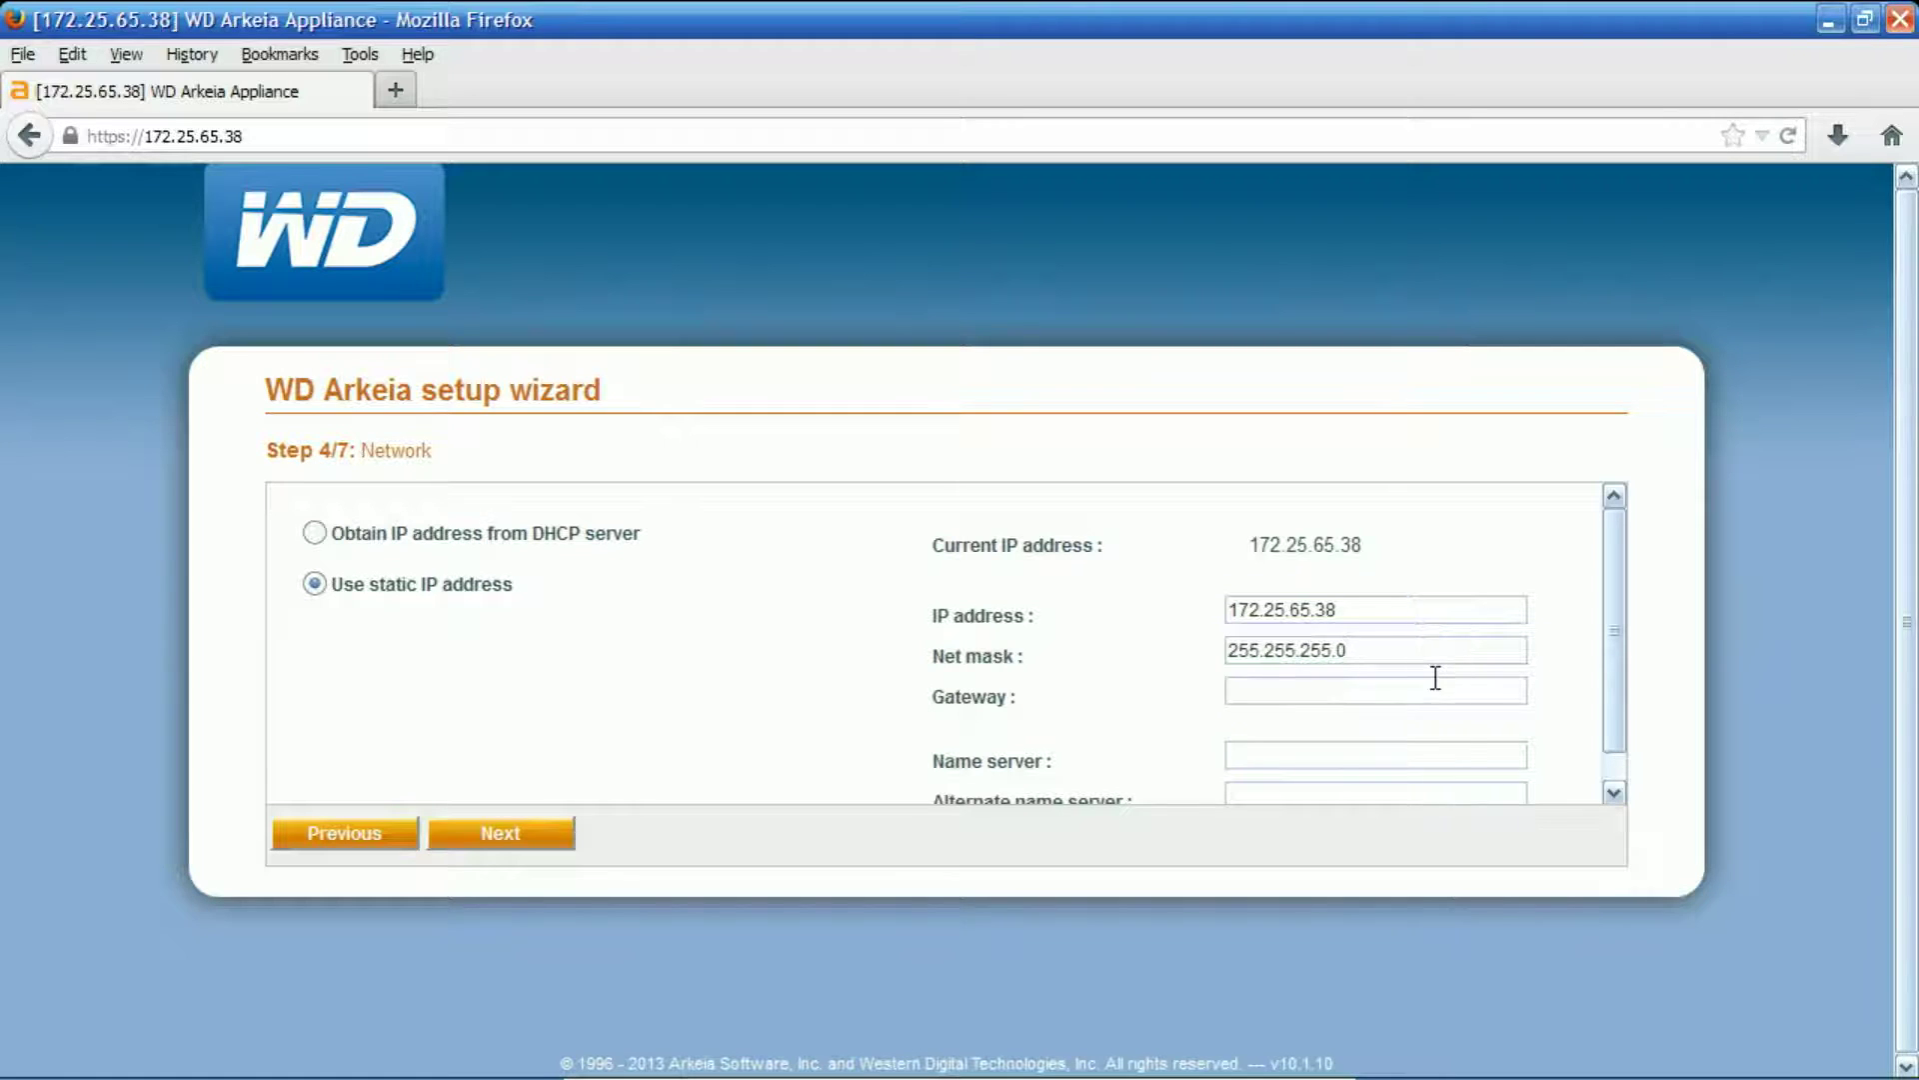
{"action": "left_click", "coordinate": [1436, 683]}
{"action": "type", "text": "172.25.65.1"}
{"action": "left_click", "coordinate": [1435, 751]}
{"action": "type", "text": "172.25.65.20"}
{"action": "scroll", "coordinate": [1445, 751], "scroll_direction": "down", "scroll_amount": 1}
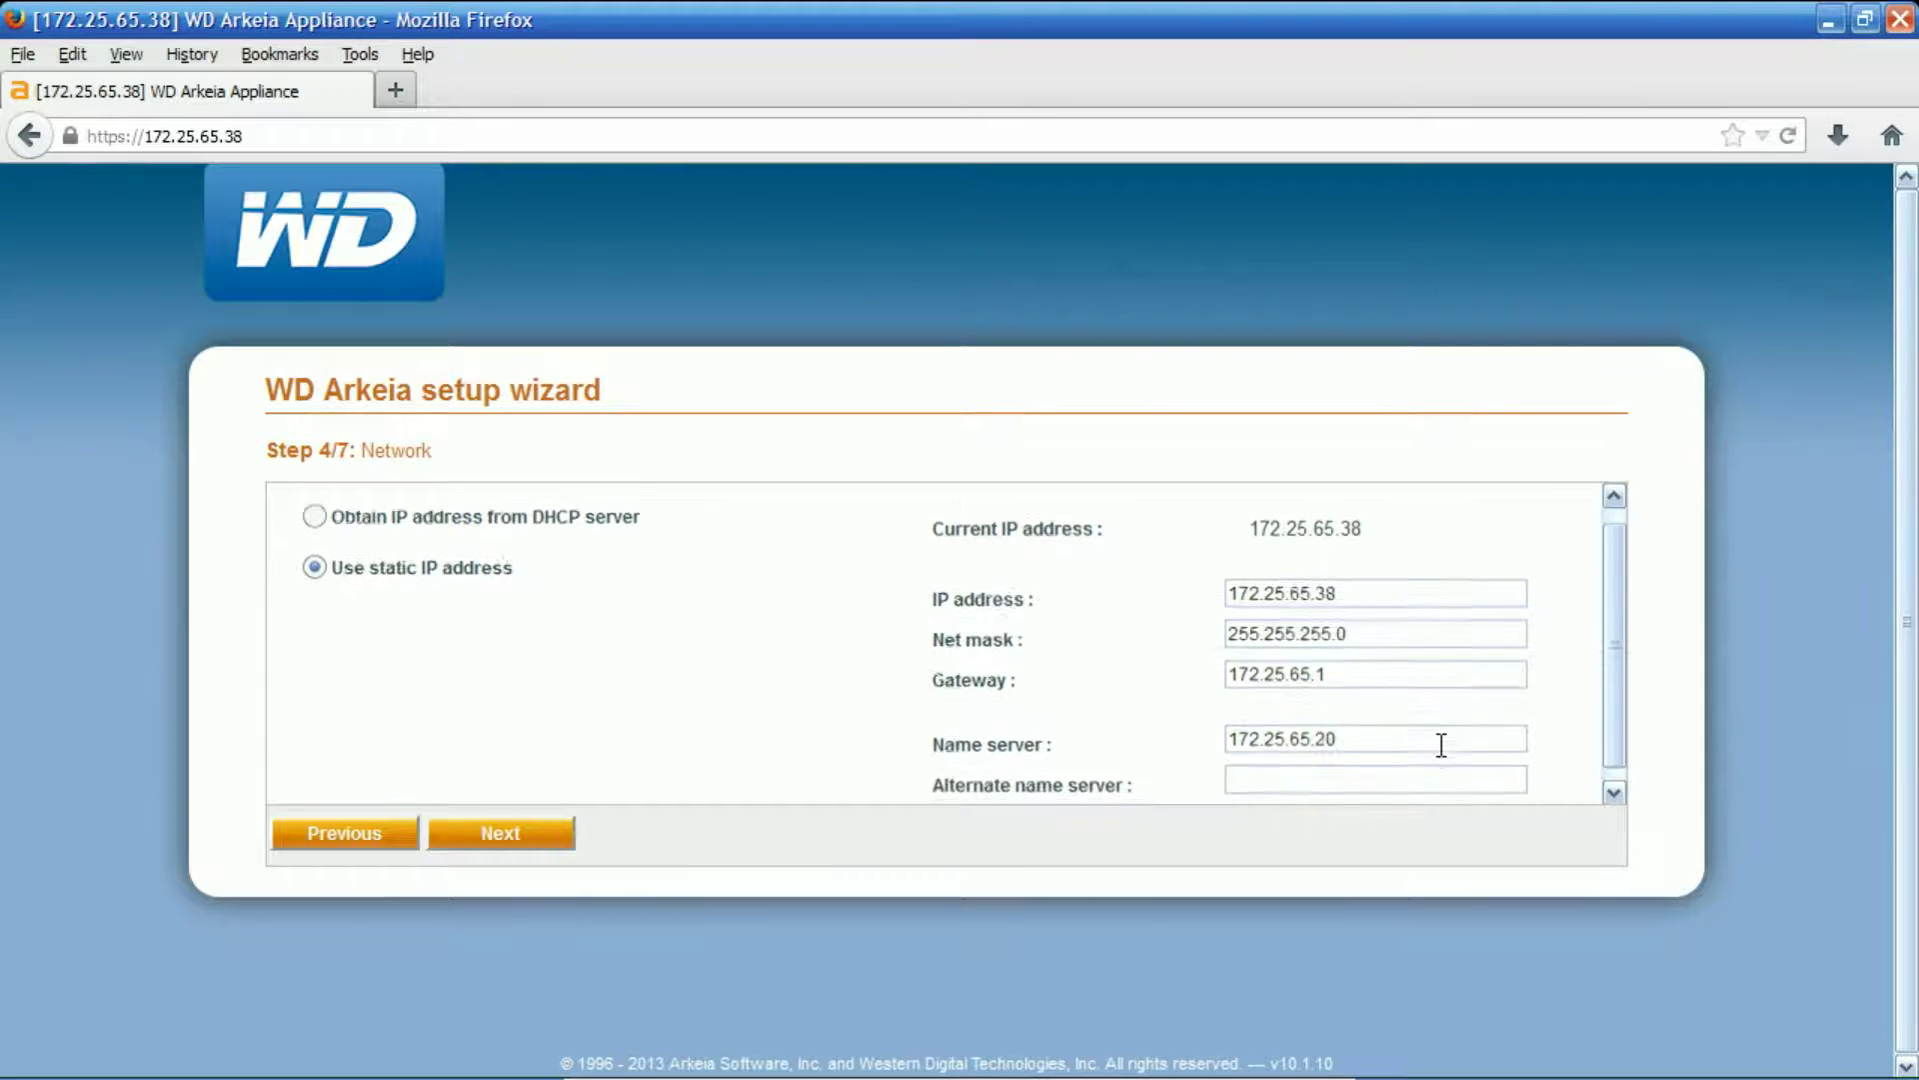
{"action": "left_click", "coordinate": [561, 834]}
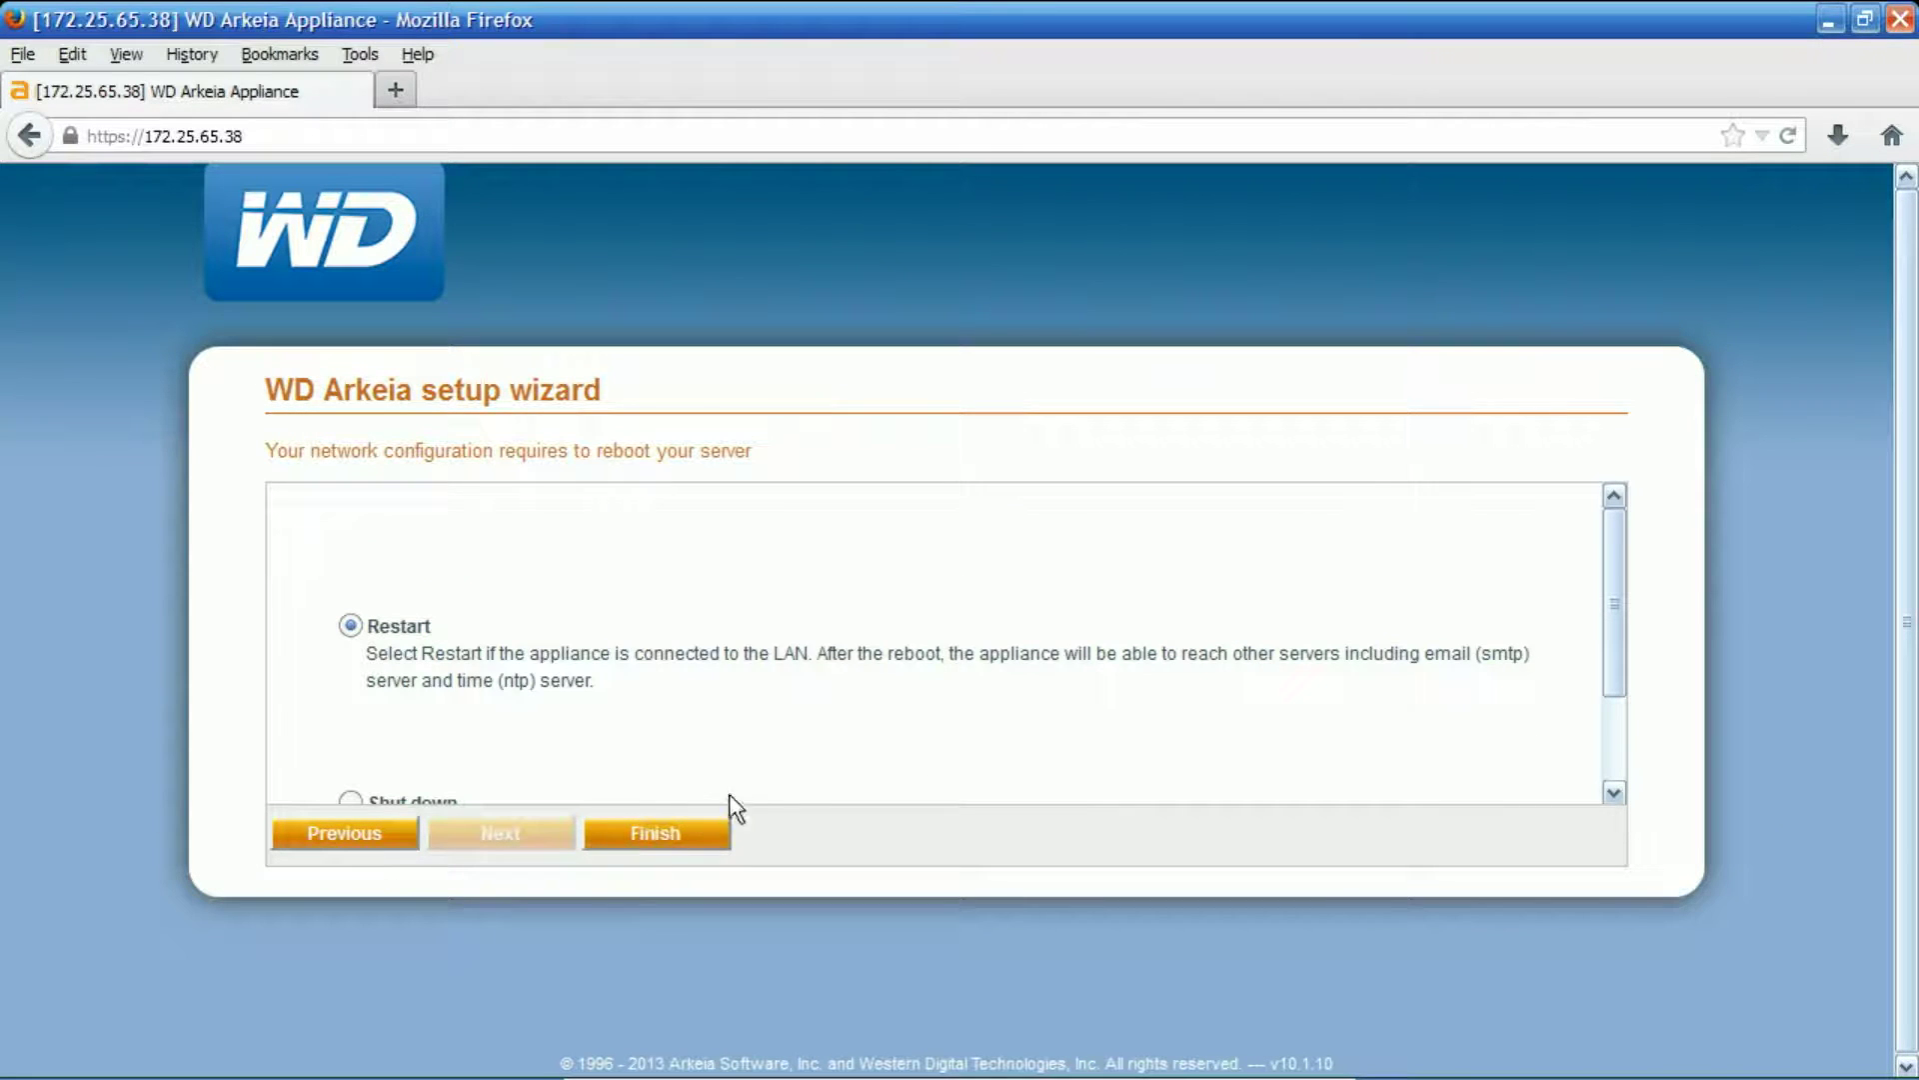
- Reboot the appliance with the Restart option so the network settings apply
{"action": "left_click", "coordinate": [702, 833]}
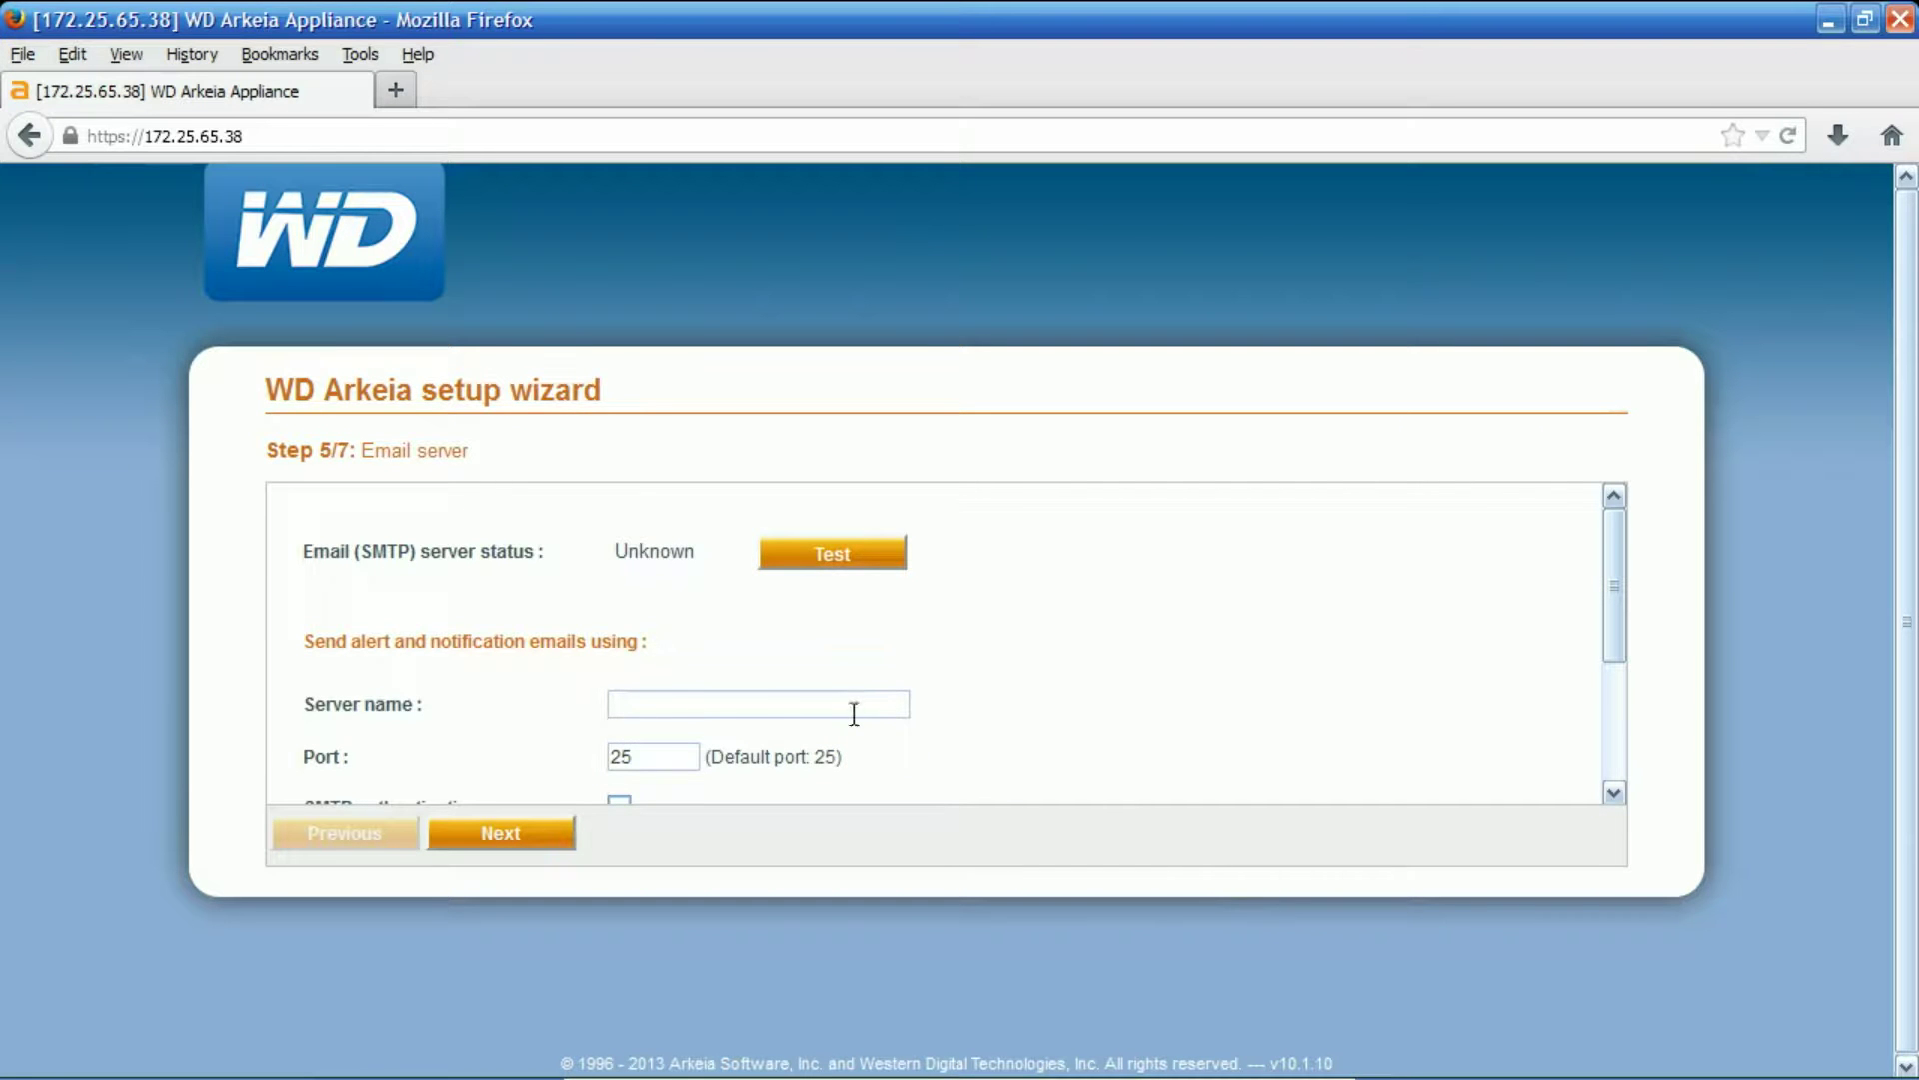
- Use mail server smtp.arkeia.com with SMTP authentication as admin, rewriting domains to arkeia.com
{"action": "type", "text": "smtp.arkeia.com"}
{"action": "scroll", "coordinate": [860, 714], "scroll_direction": "down", "scroll_amount": 1}
{"action": "scroll", "coordinate": [879, 715], "scroll_direction": "down", "scroll_amount": 2}
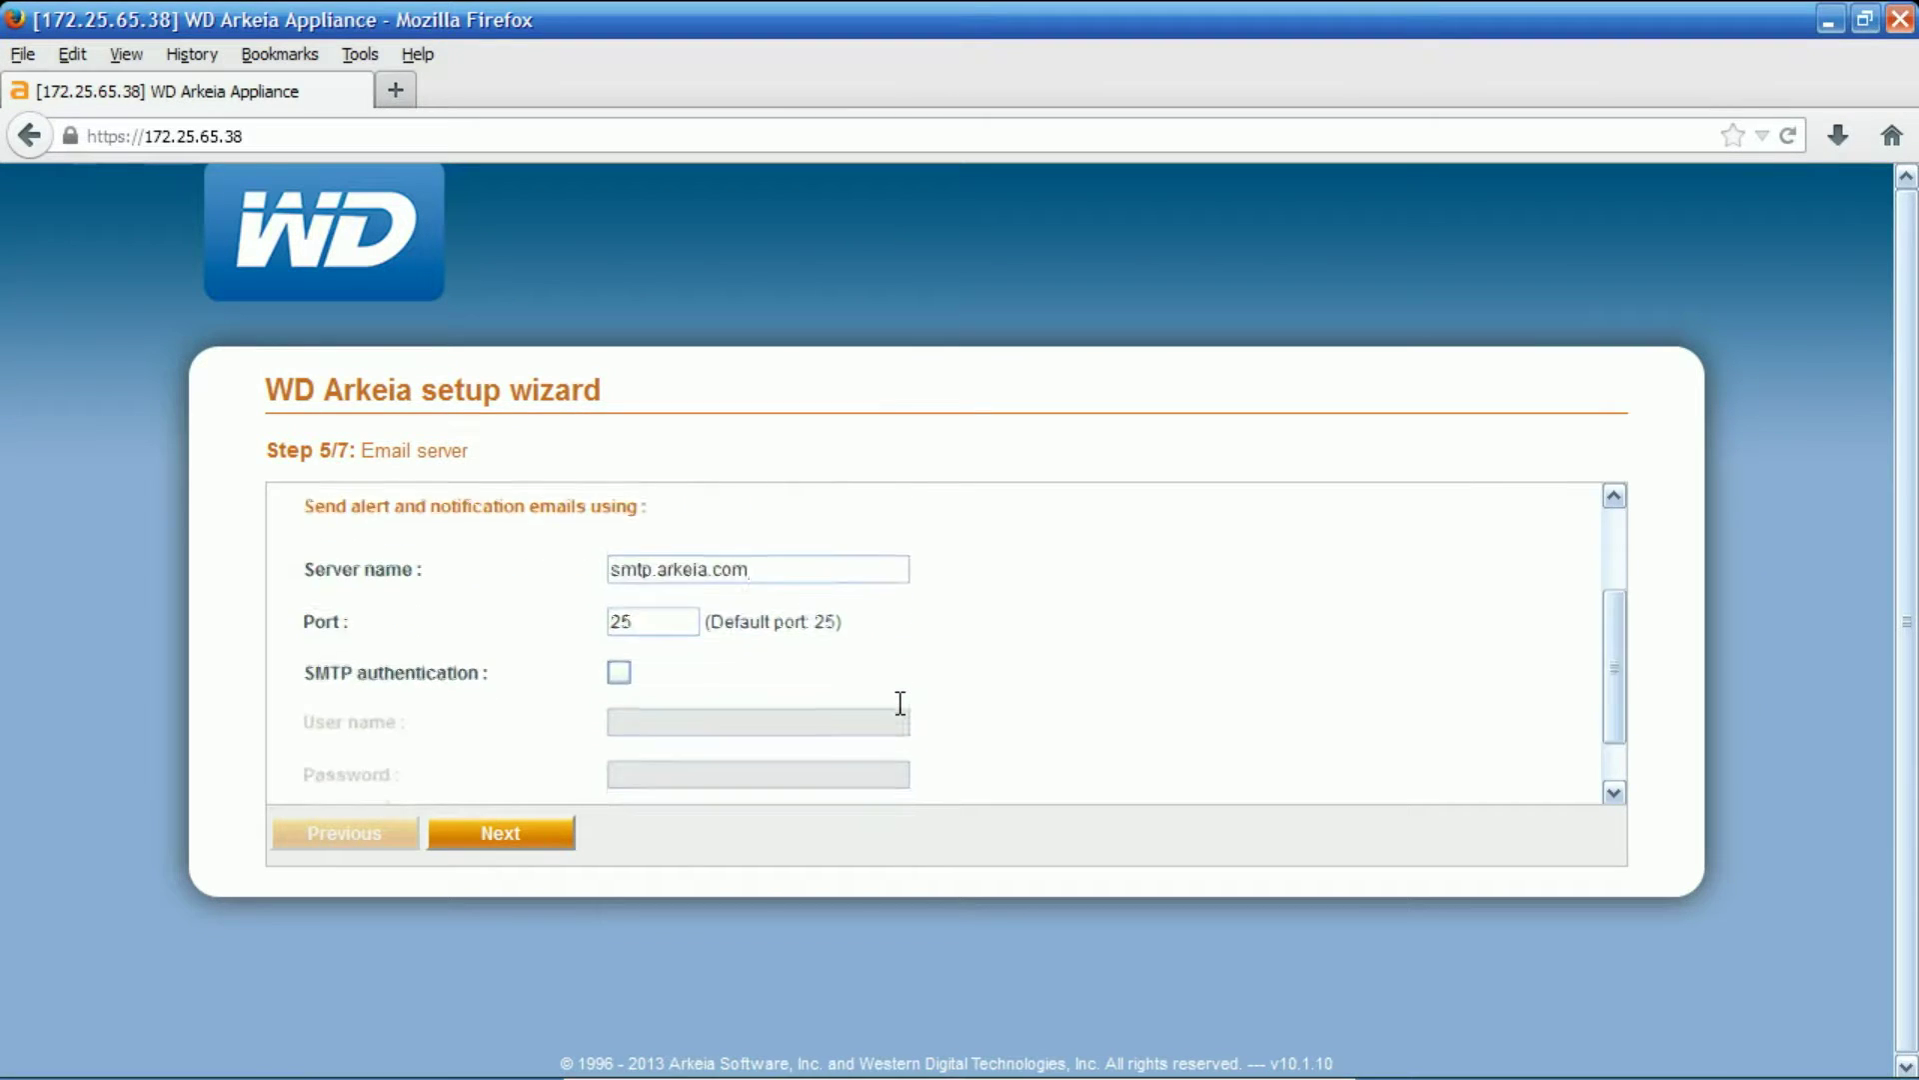
{"action": "scroll", "coordinate": [899, 717], "scroll_direction": "down", "scroll_amount": 1}
{"action": "left_click", "coordinate": [619, 611]}
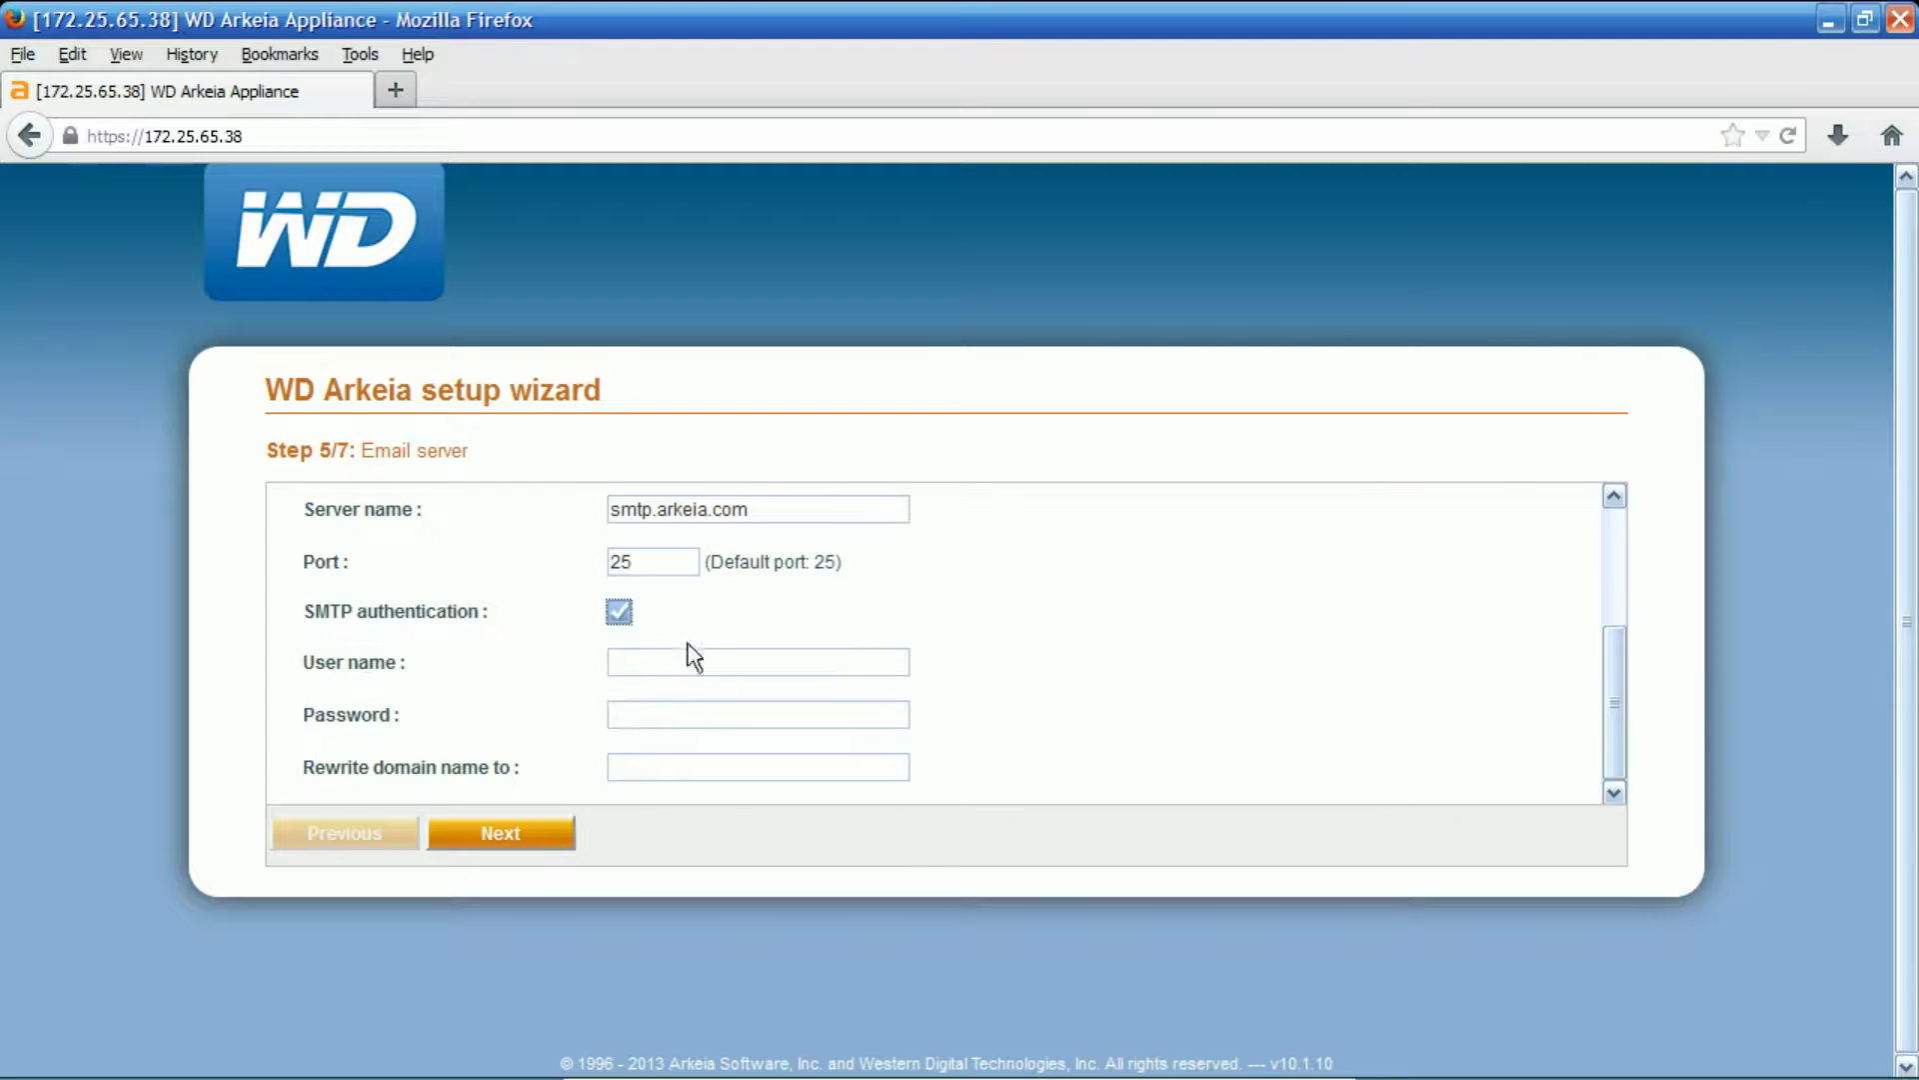
{"action": "left_click", "coordinate": [700, 659]}
{"action": "type", "text": "admin"}
{"action": "left_click", "coordinate": [714, 720]}
{"action": "type", "text": "*******"}
{"action": "left_click", "coordinate": [818, 765]}
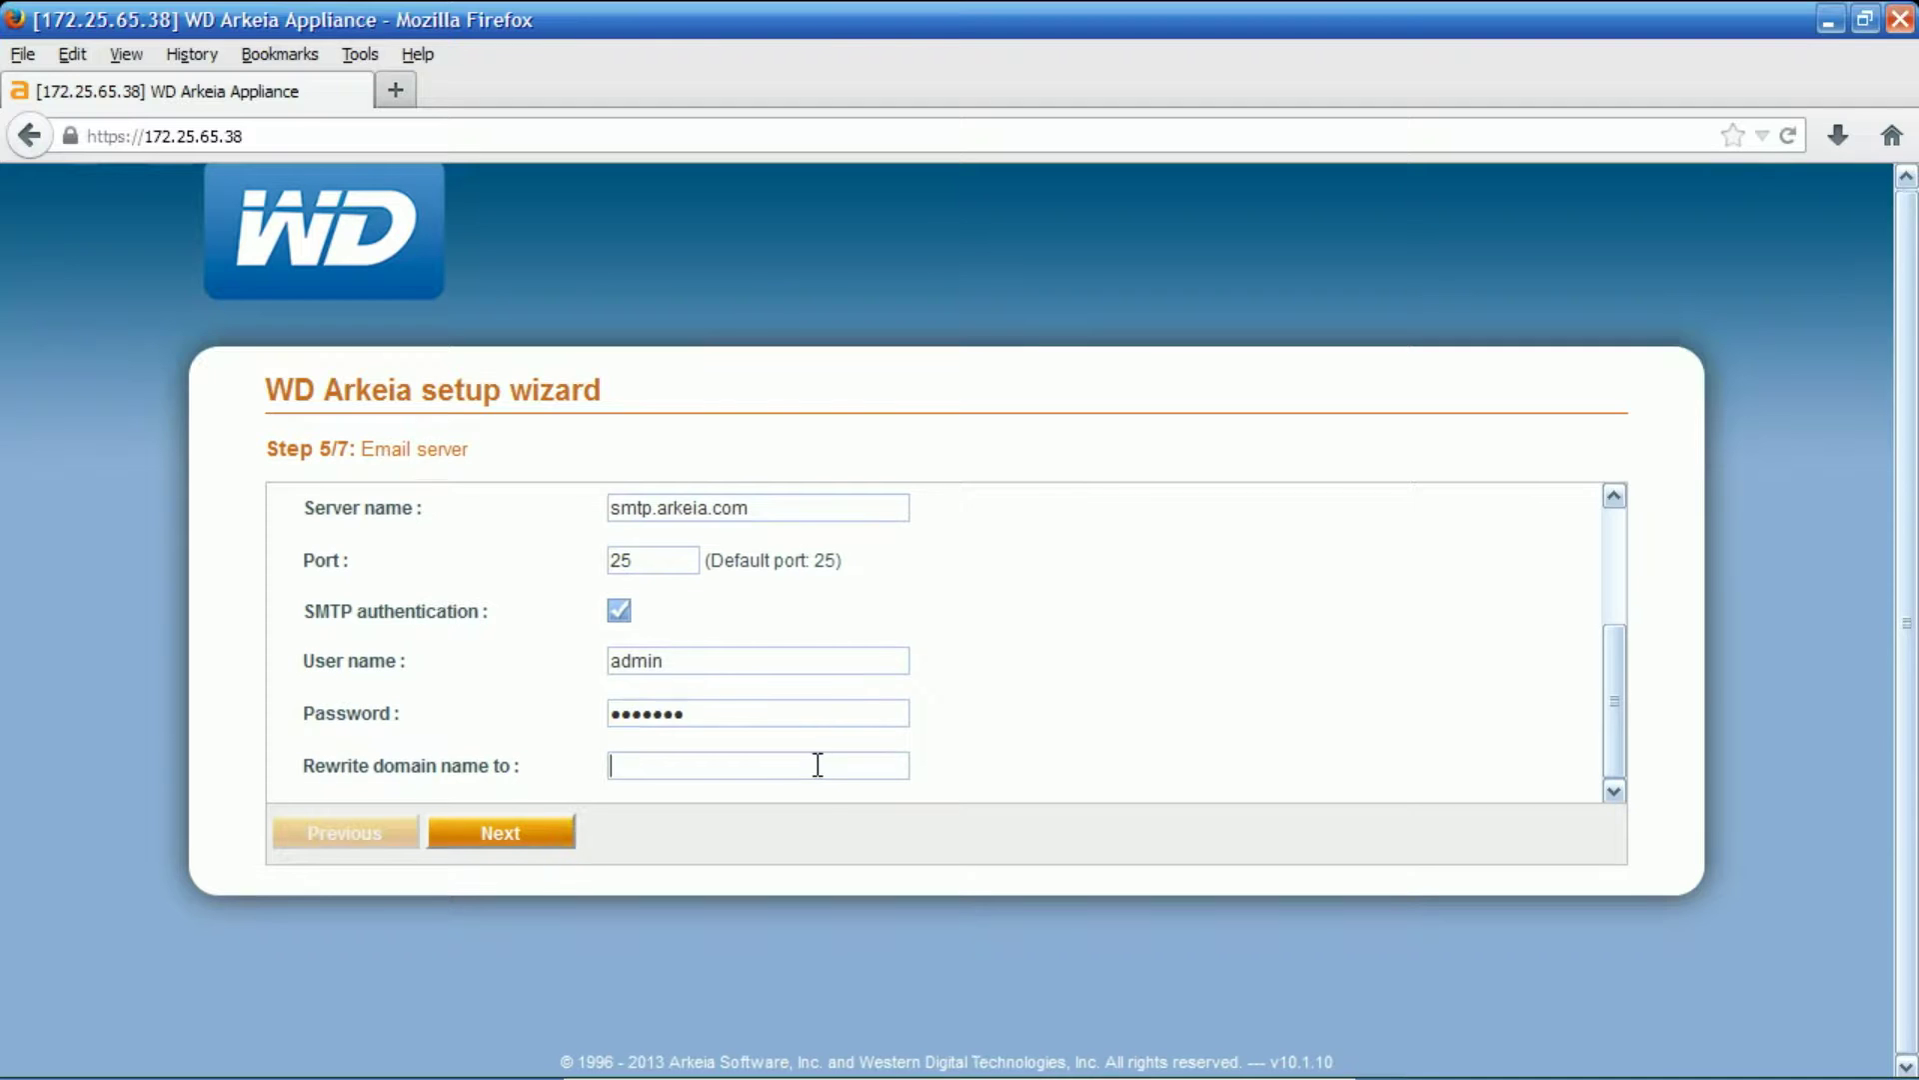
{"action": "type", "text": "arke"}
{"action": "type", "text": "ia.co"}
{"action": "type", "text": "m"}
{"action": "left_click", "coordinate": [556, 836]}
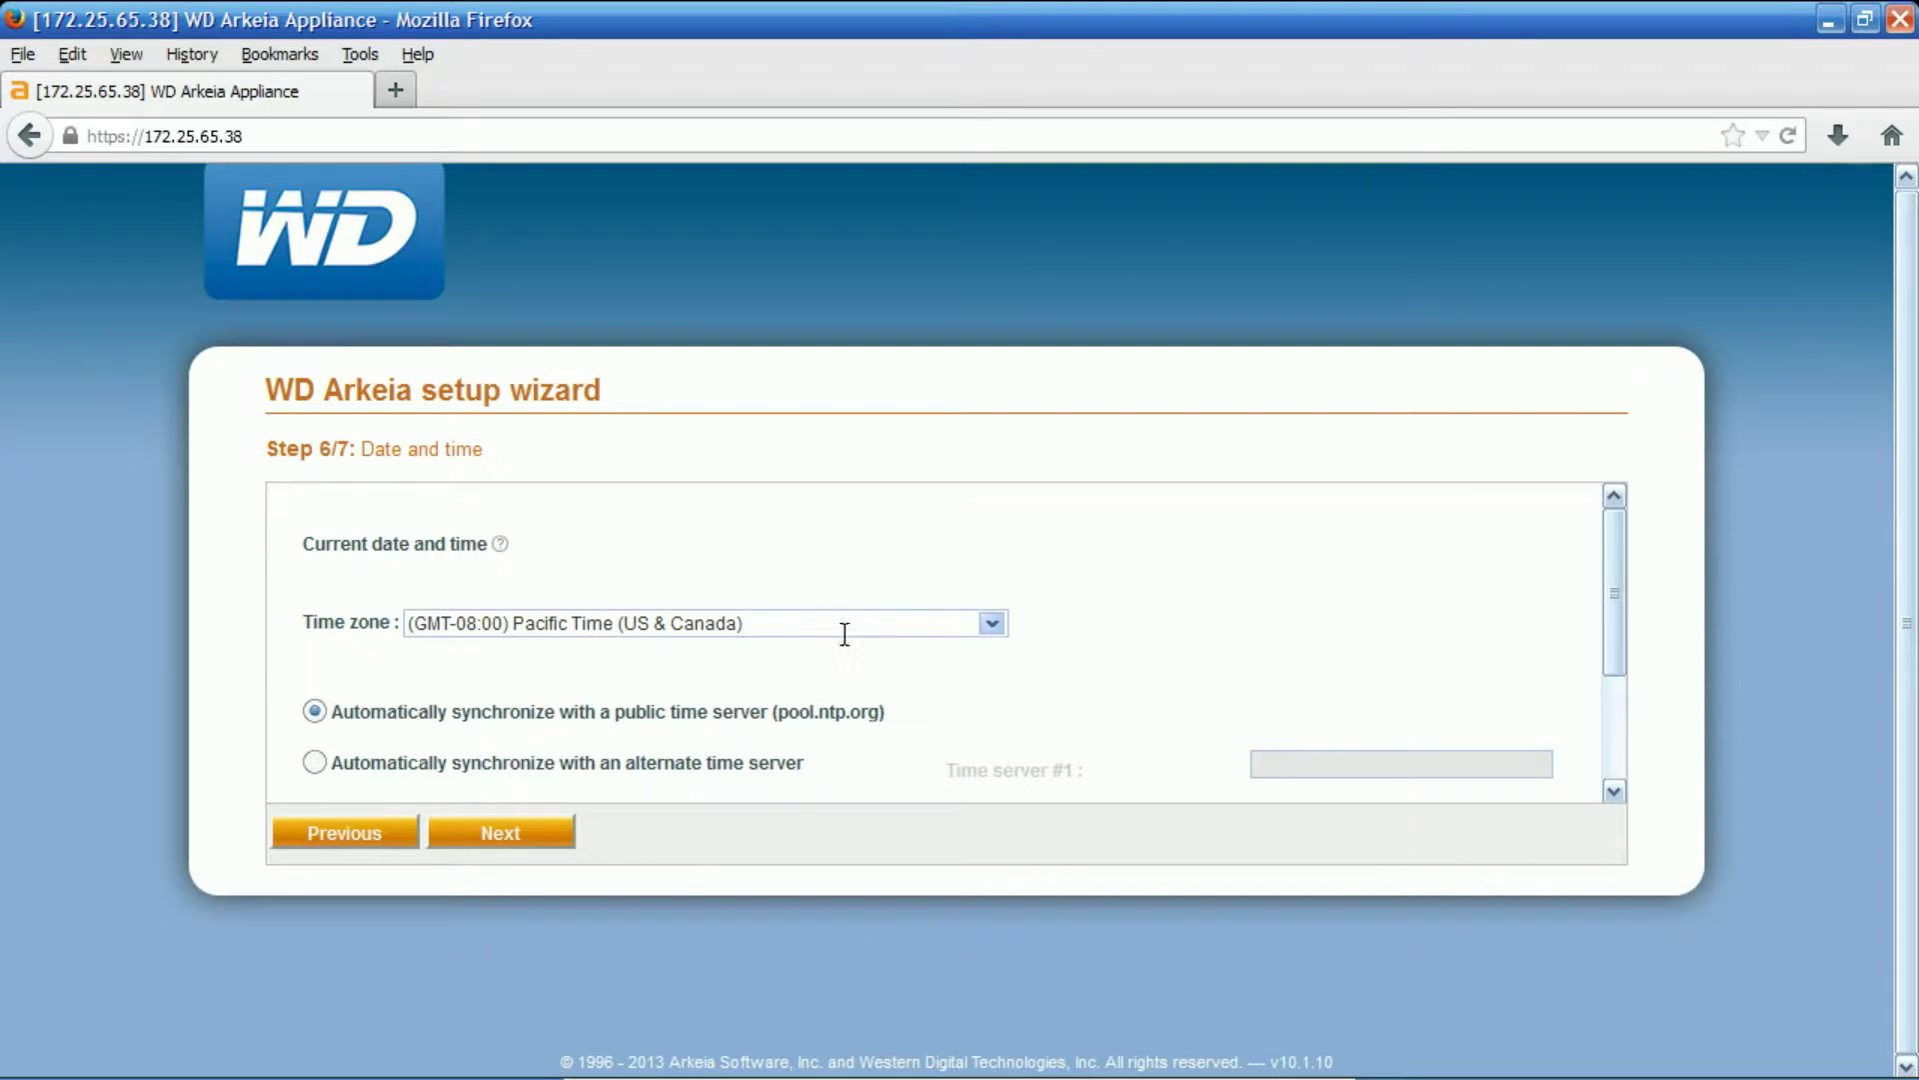
- Keep Pacific Time with public time-server sync, review the configuration summary, and finish
{"action": "scroll", "coordinate": [726, 777], "scroll_direction": "down", "scroll_amount": 1}
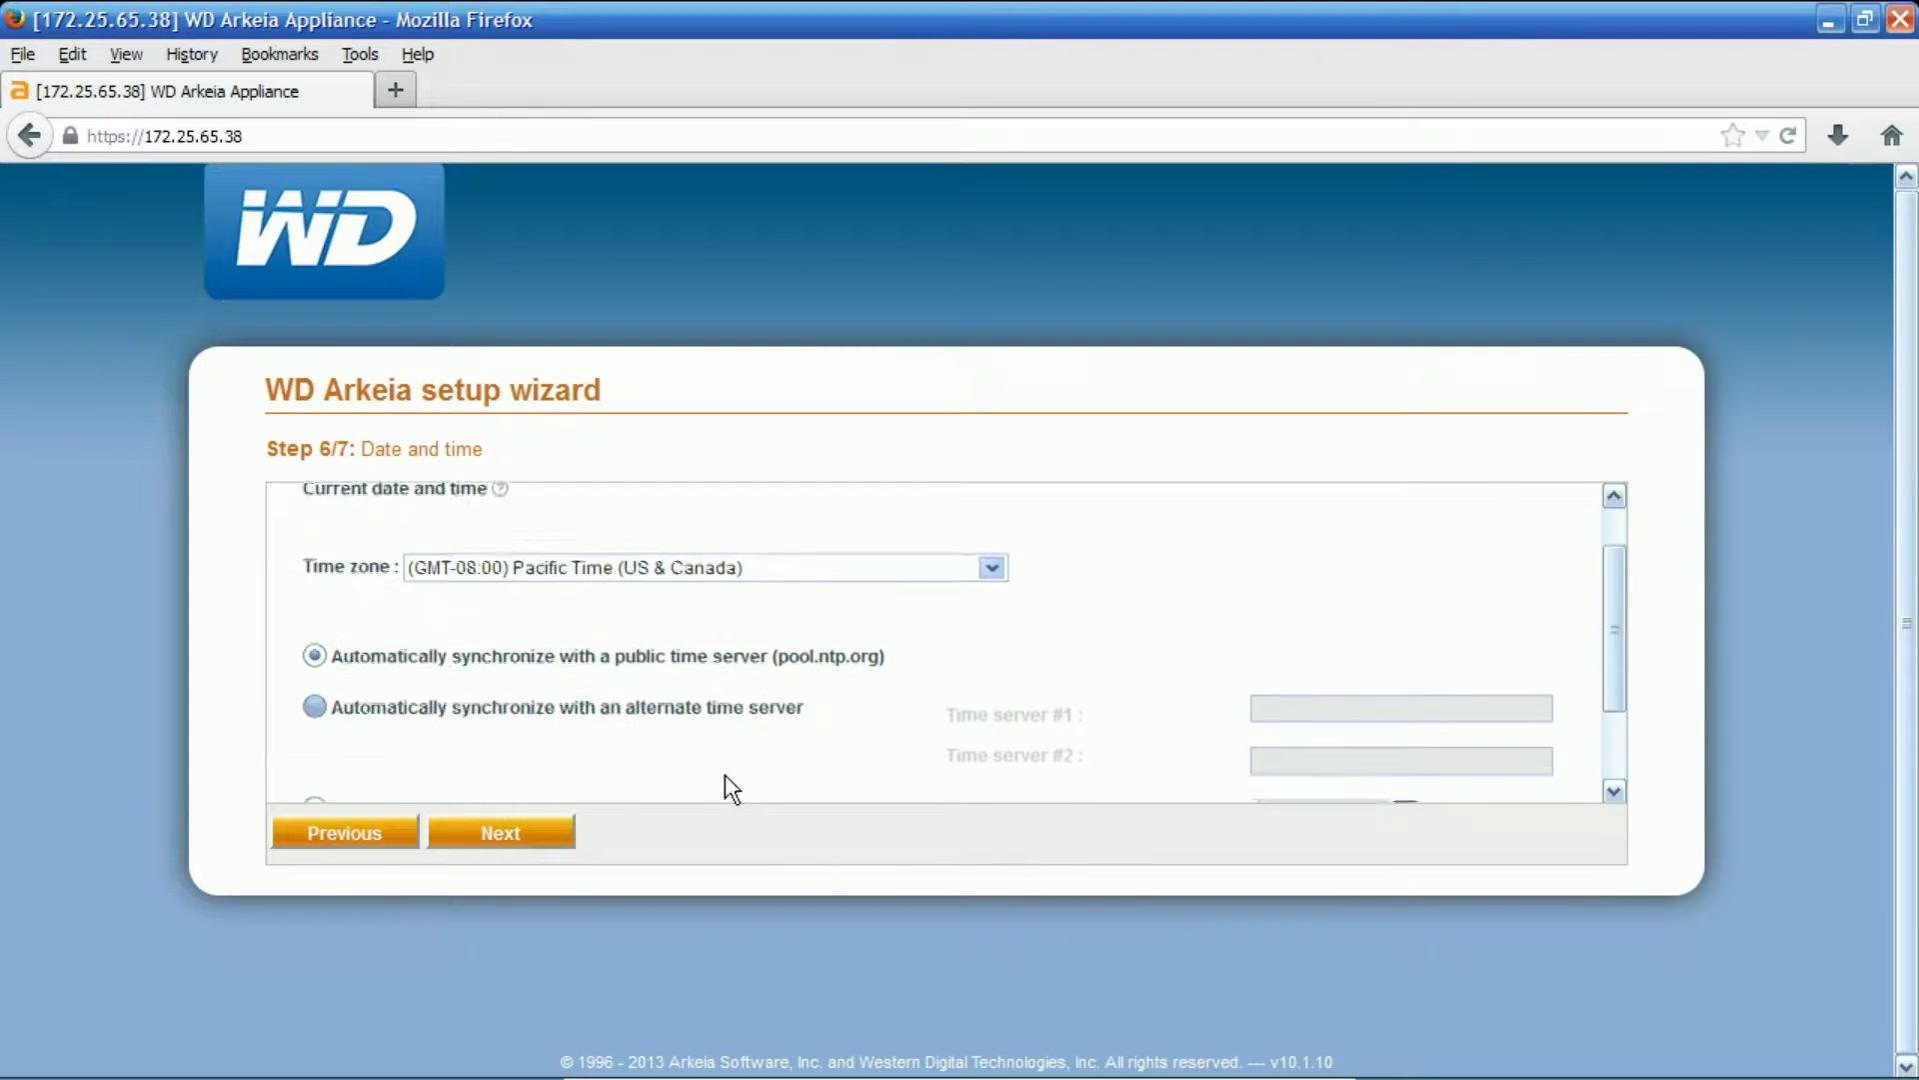
{"action": "scroll", "coordinate": [723, 774], "scroll_direction": "down", "scroll_amount": 2}
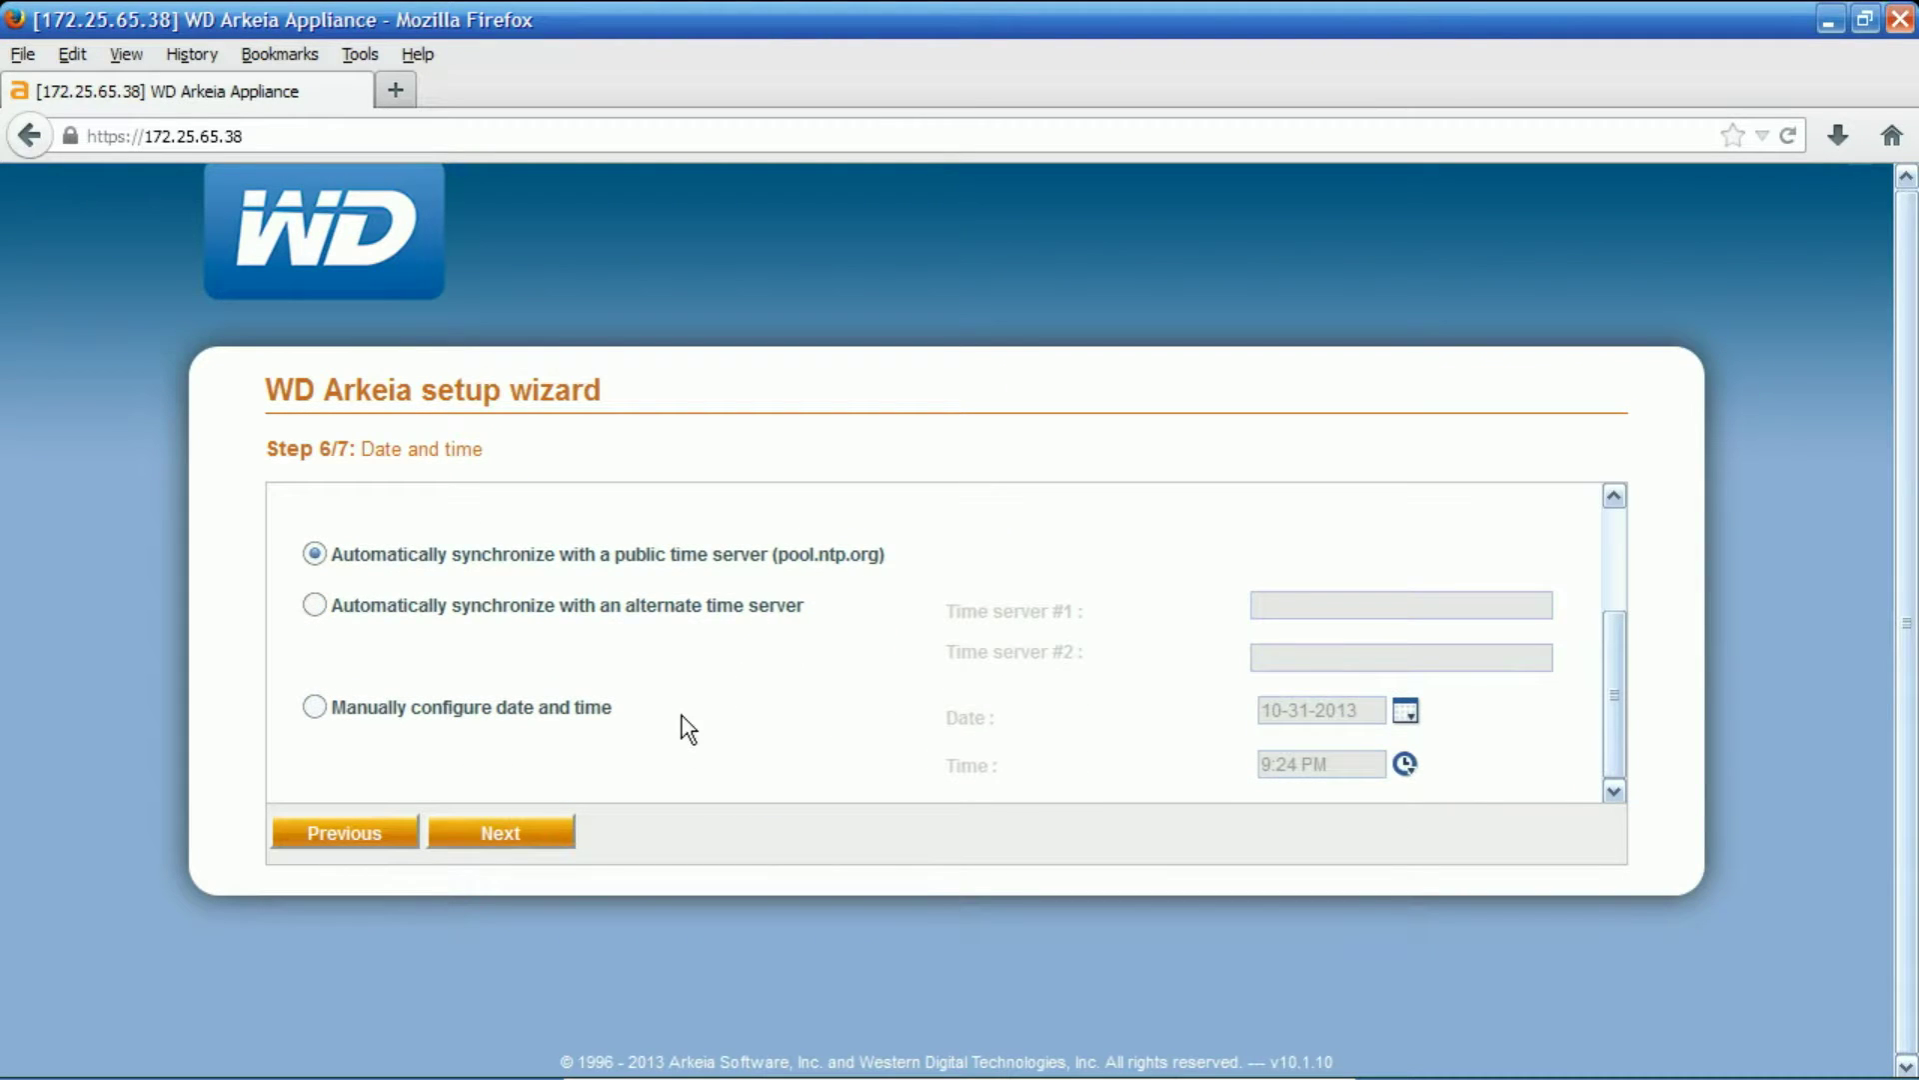
{"action": "left_click", "coordinate": [518, 835]}
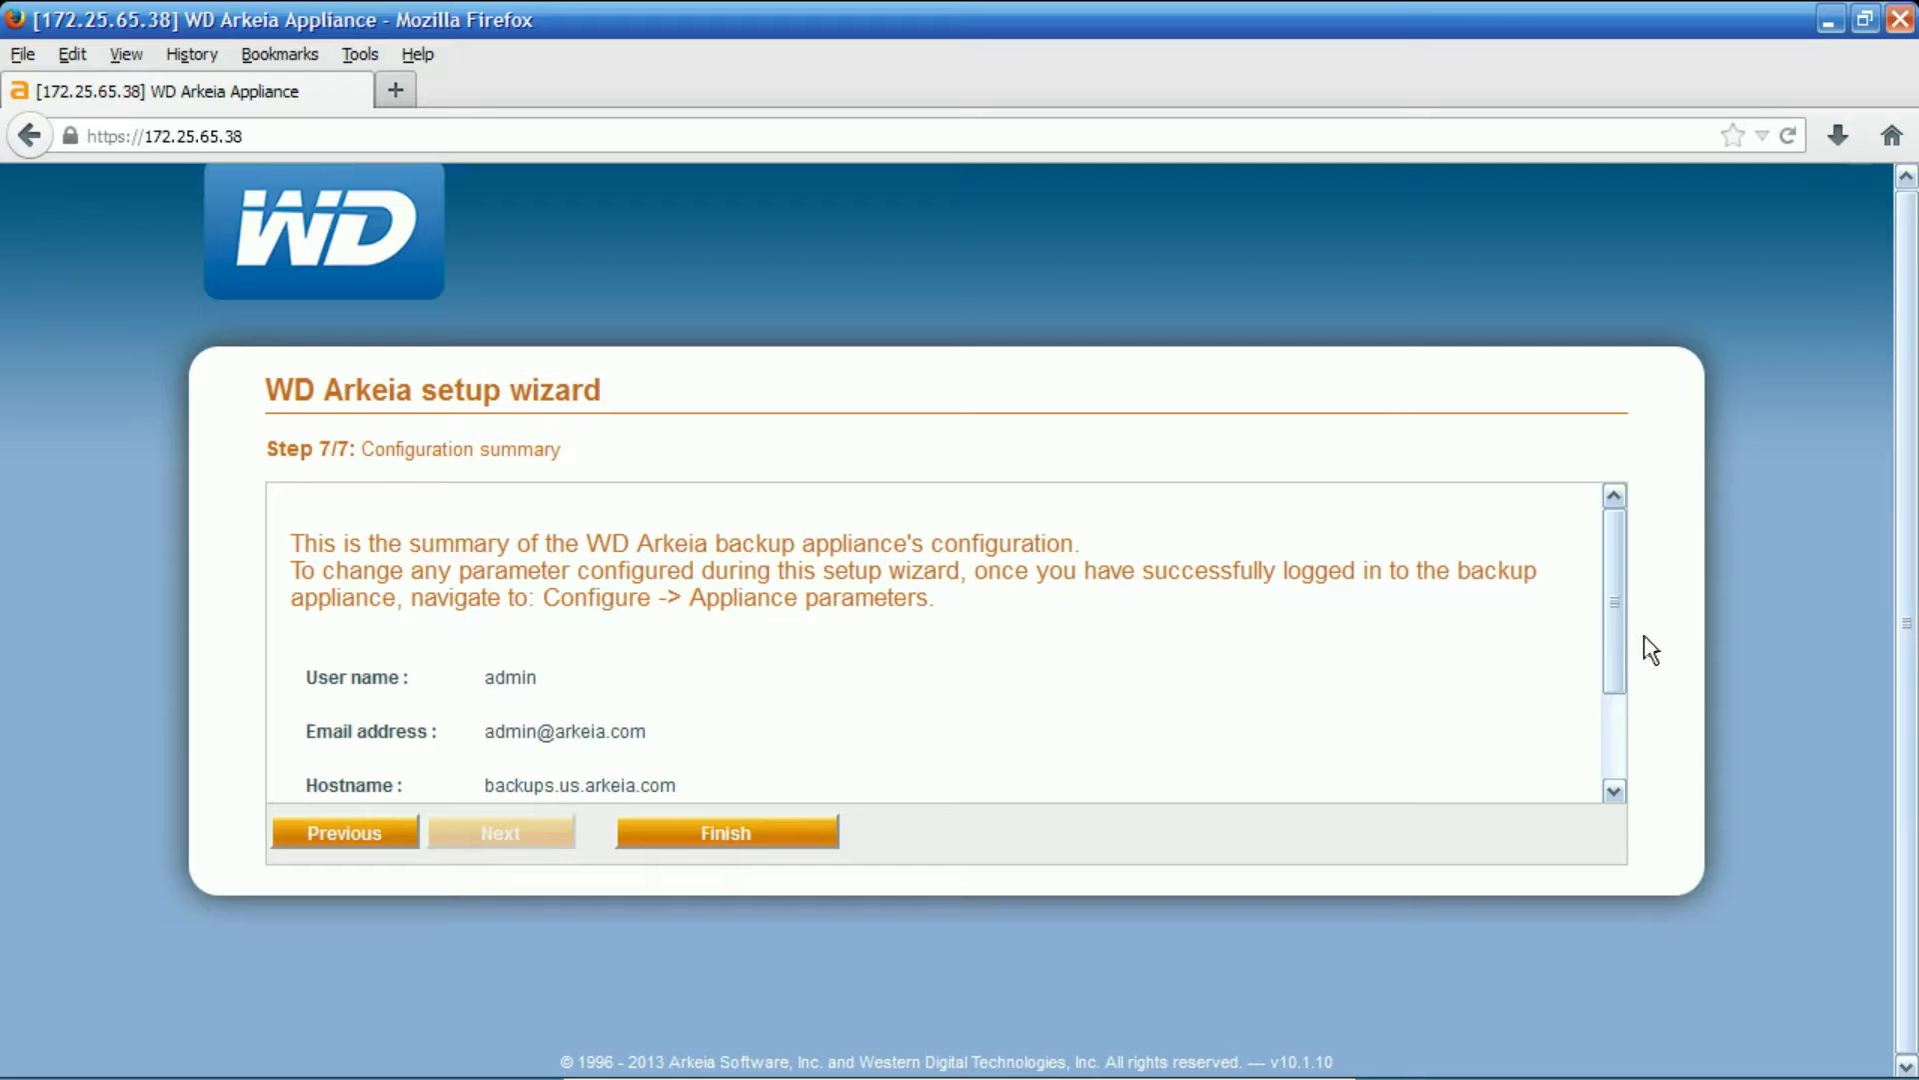
{"action": "left_click_drag", "start_coordinate": [1616, 643], "coordinate": [1619, 730]}
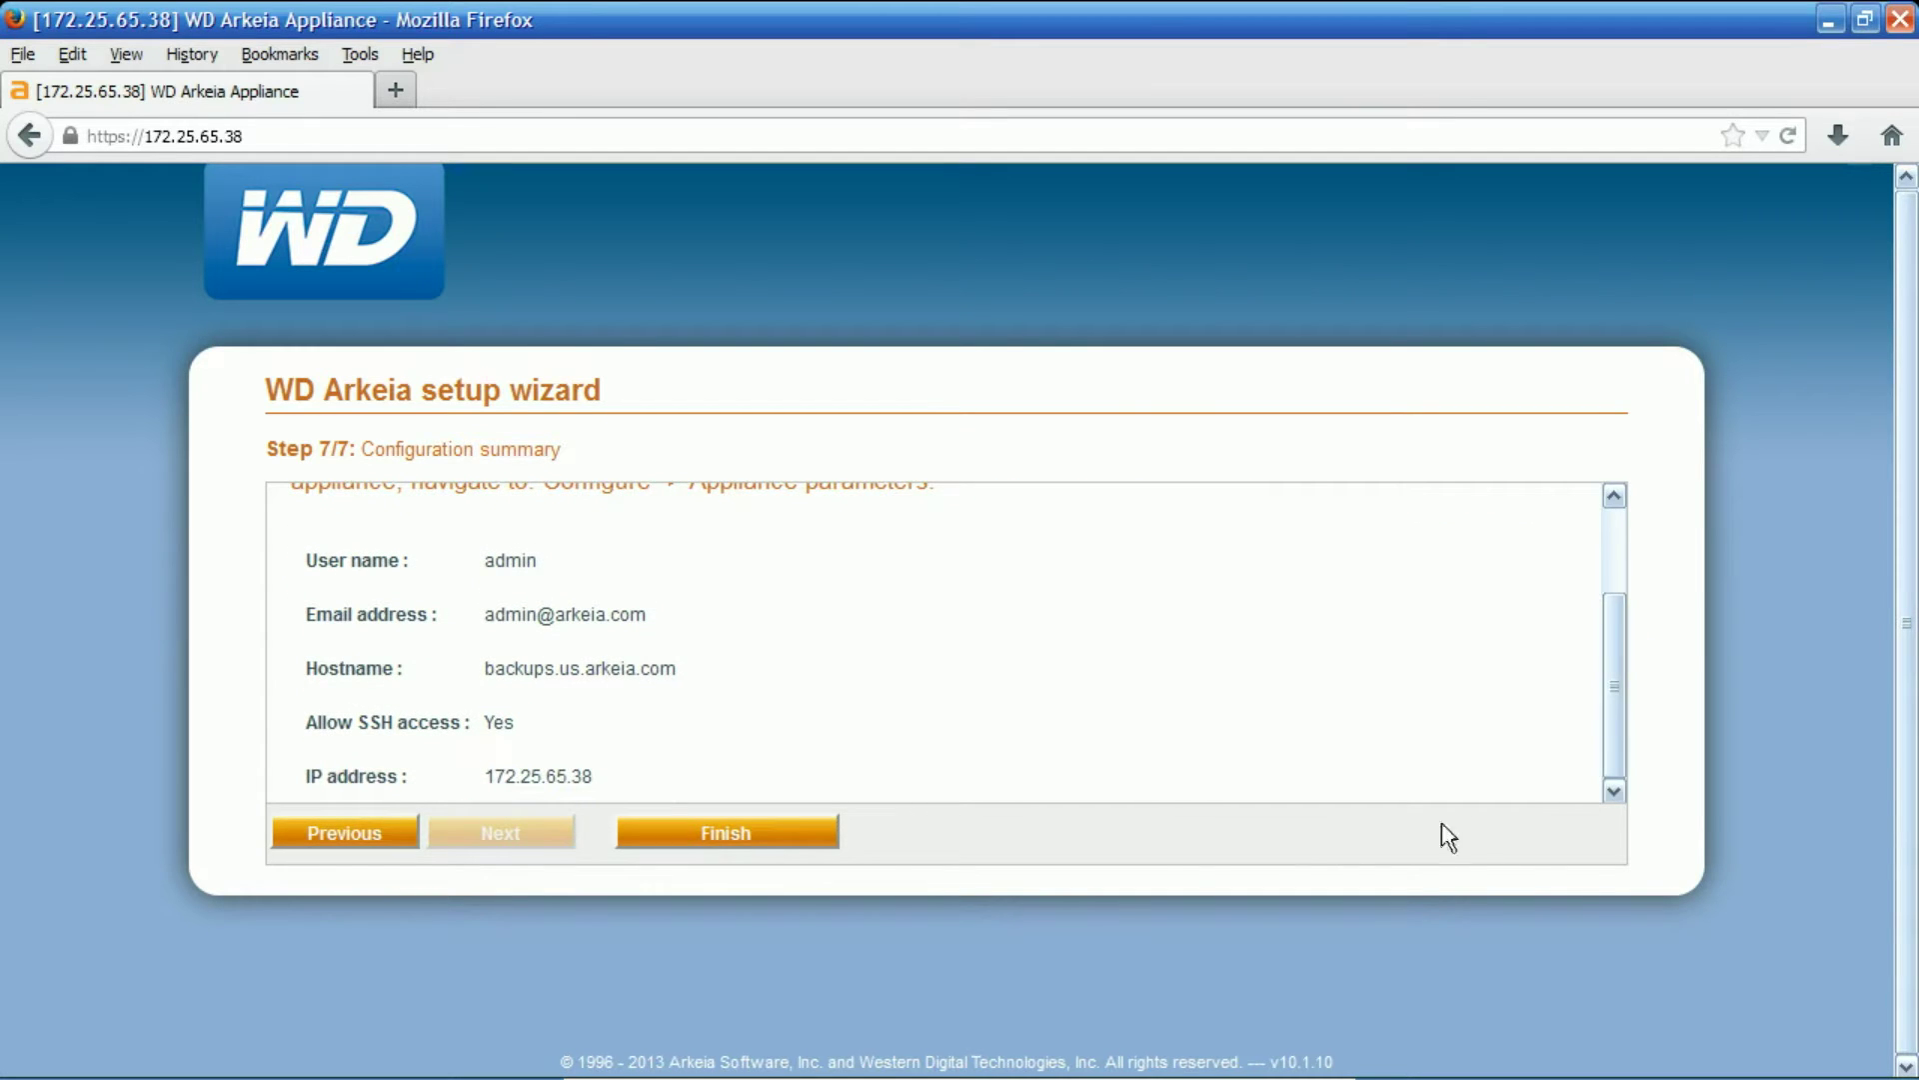
{"action": "left_click", "coordinate": [817, 839]}
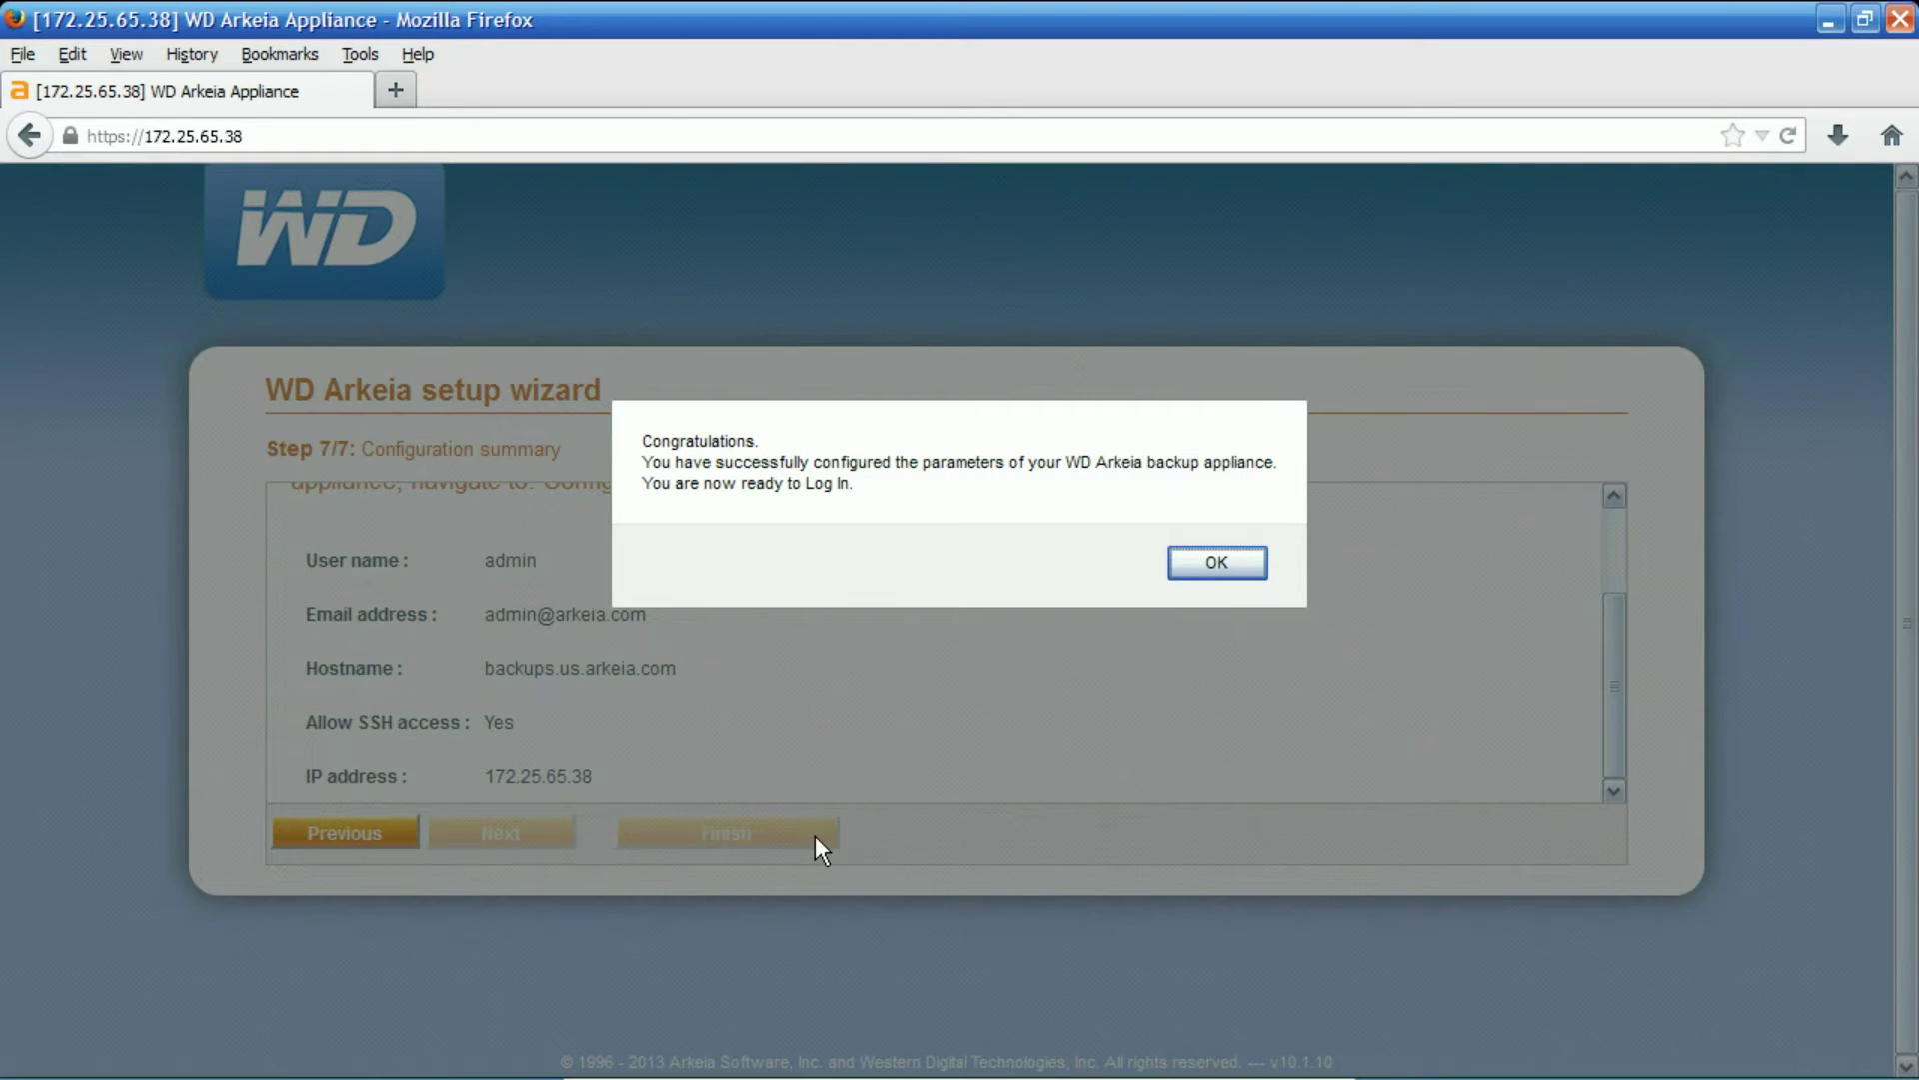
- Dismiss the Congratulations message and log in as admin to the dashboard
{"action": "left_click", "coordinate": [1223, 561]}
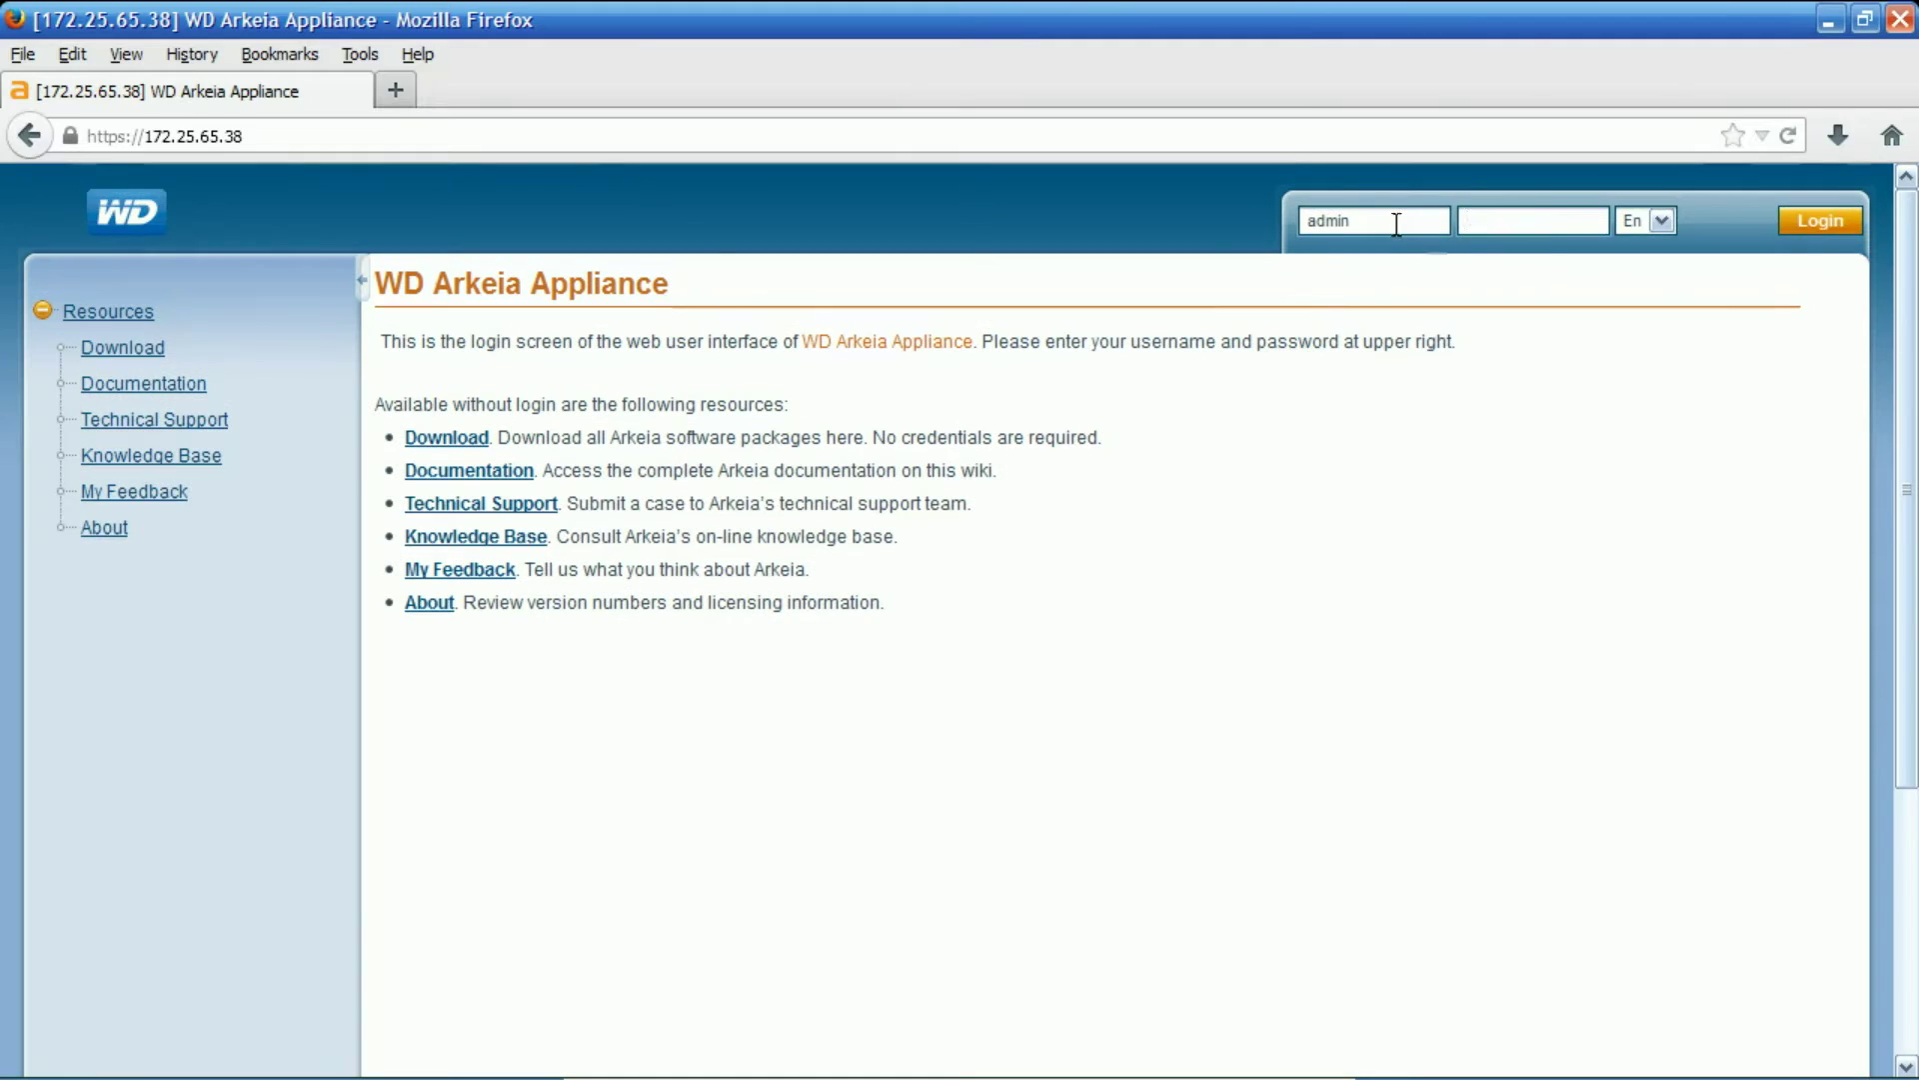
{"action": "left_click", "coordinate": [1799, 232]}
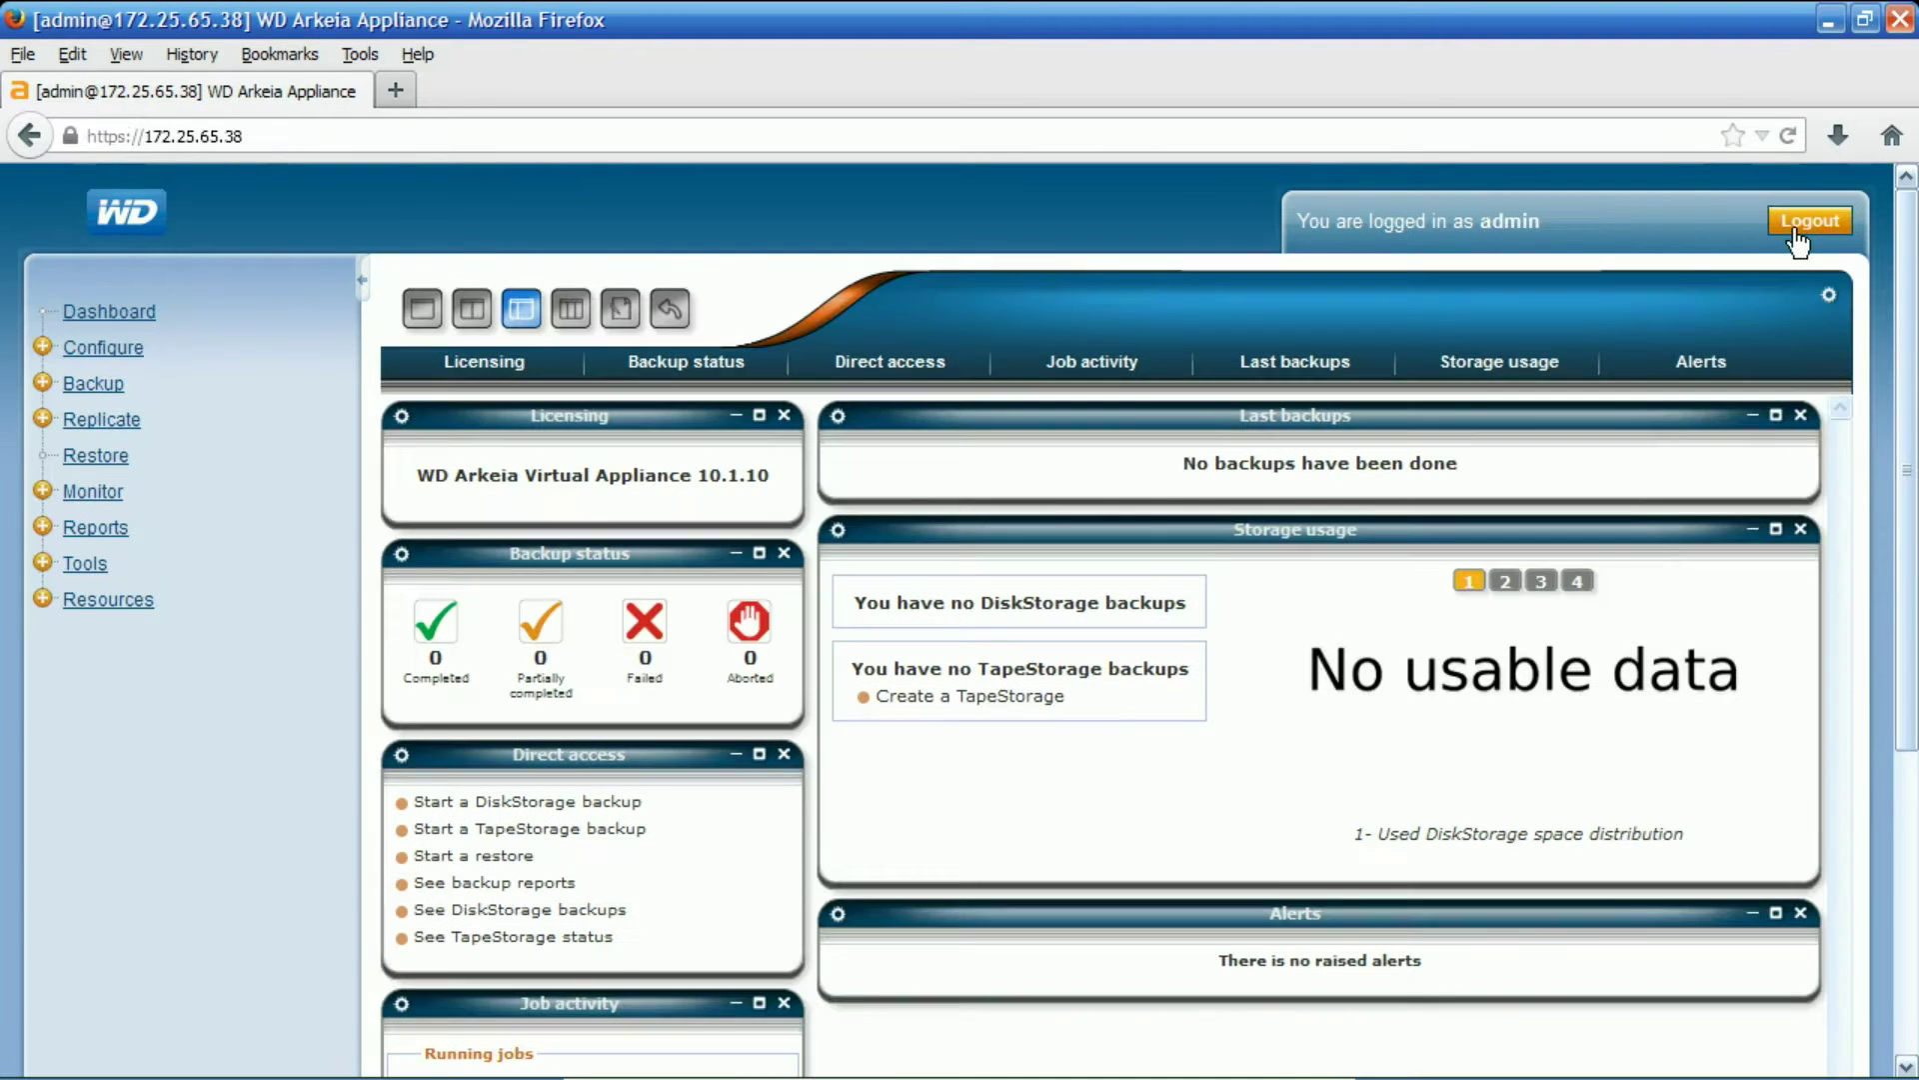